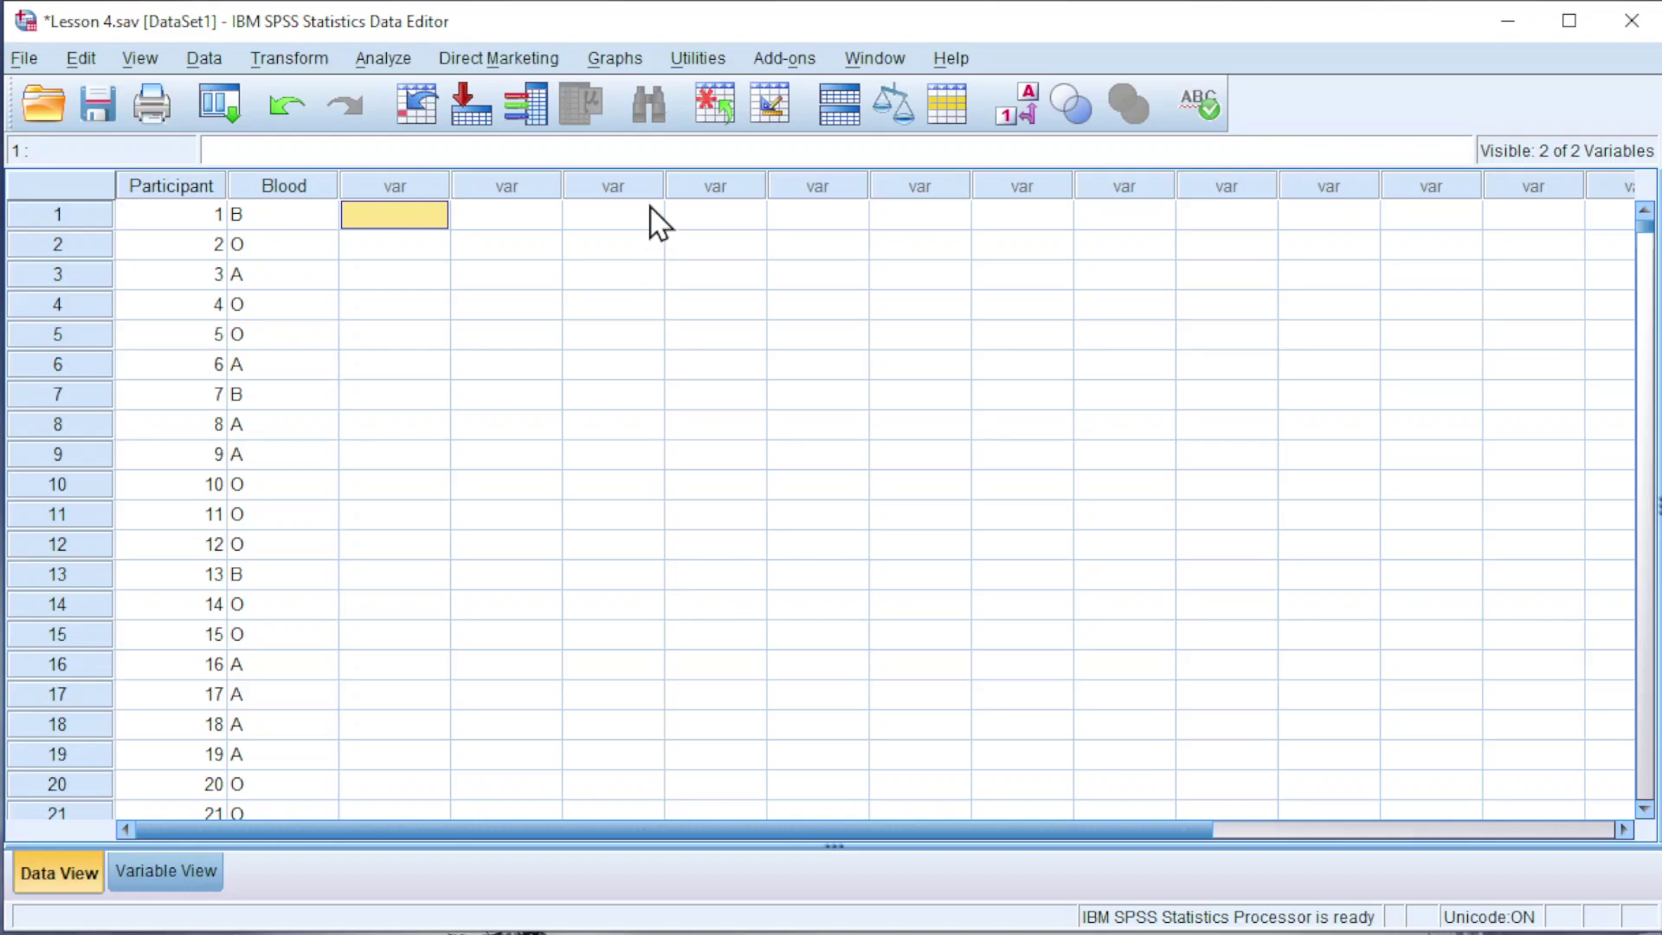
Create a simple bar chart of Blood counts, titled for 1000 survey participants
click(632, 58)
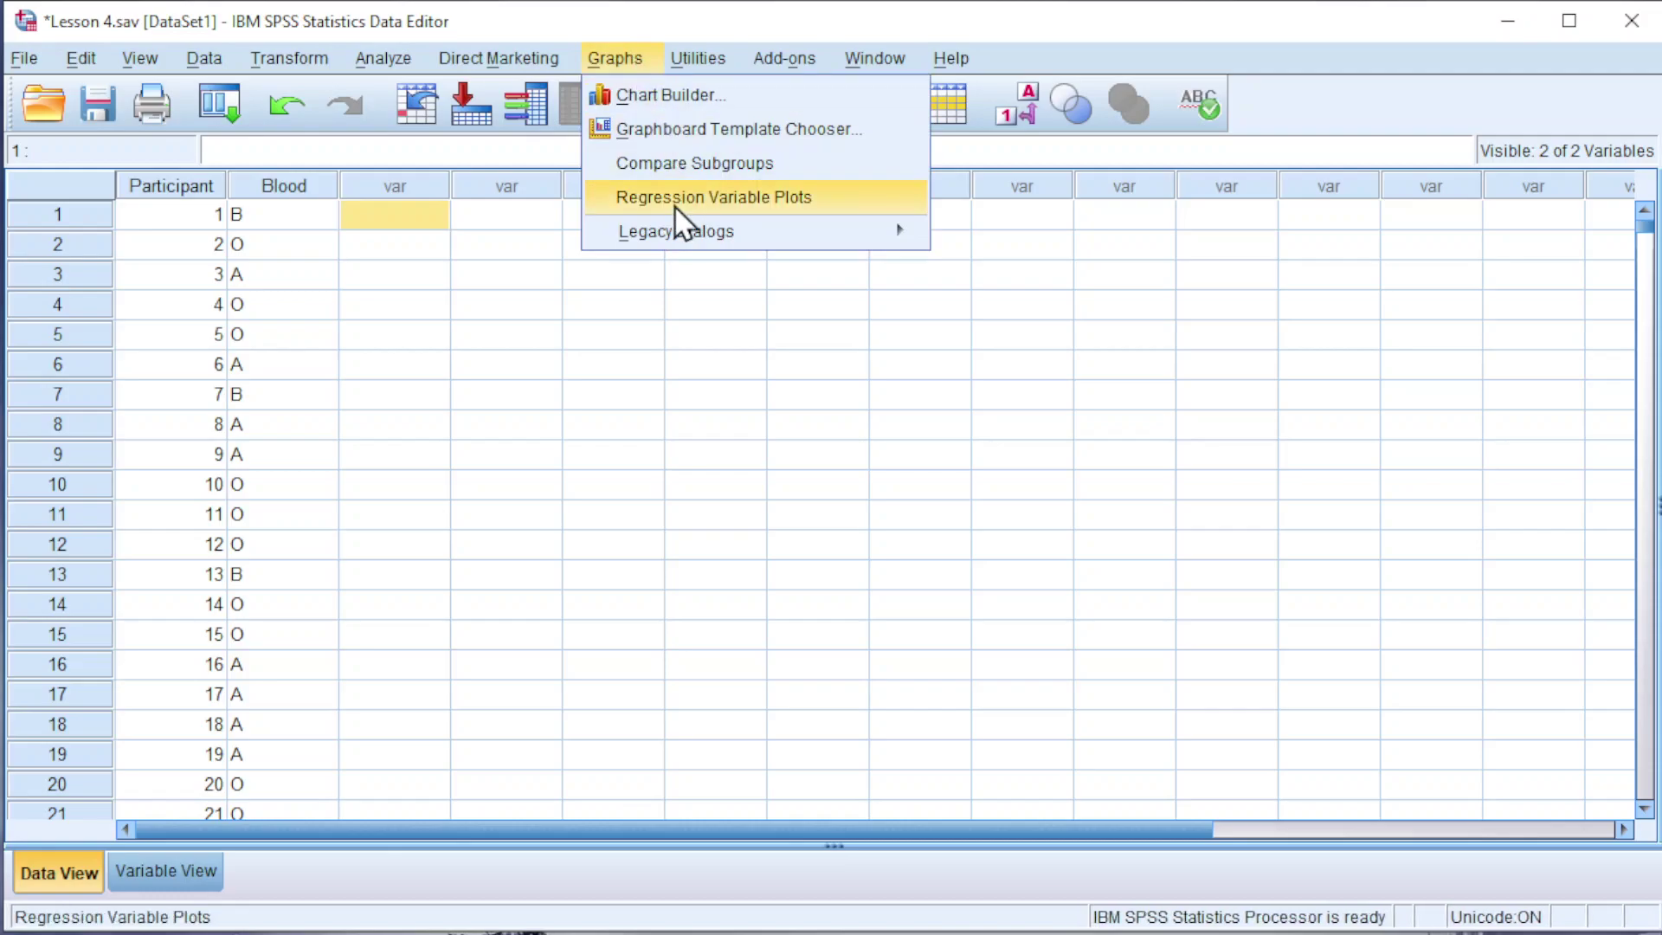
mouse_move(675, 231)
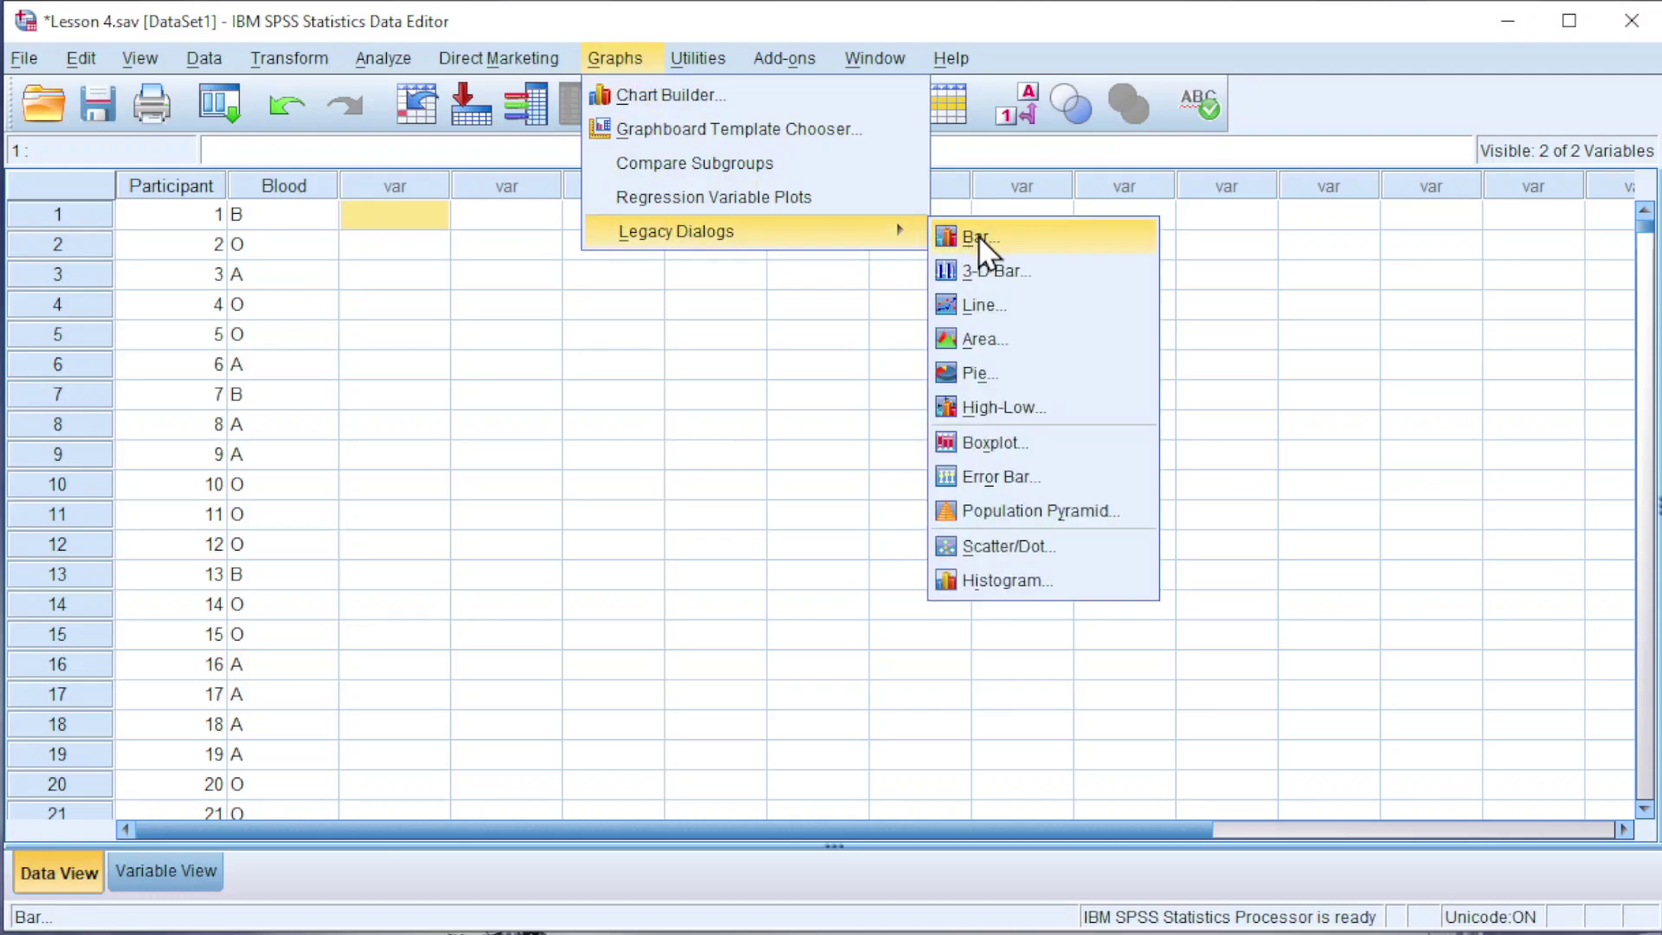
click(979, 235)
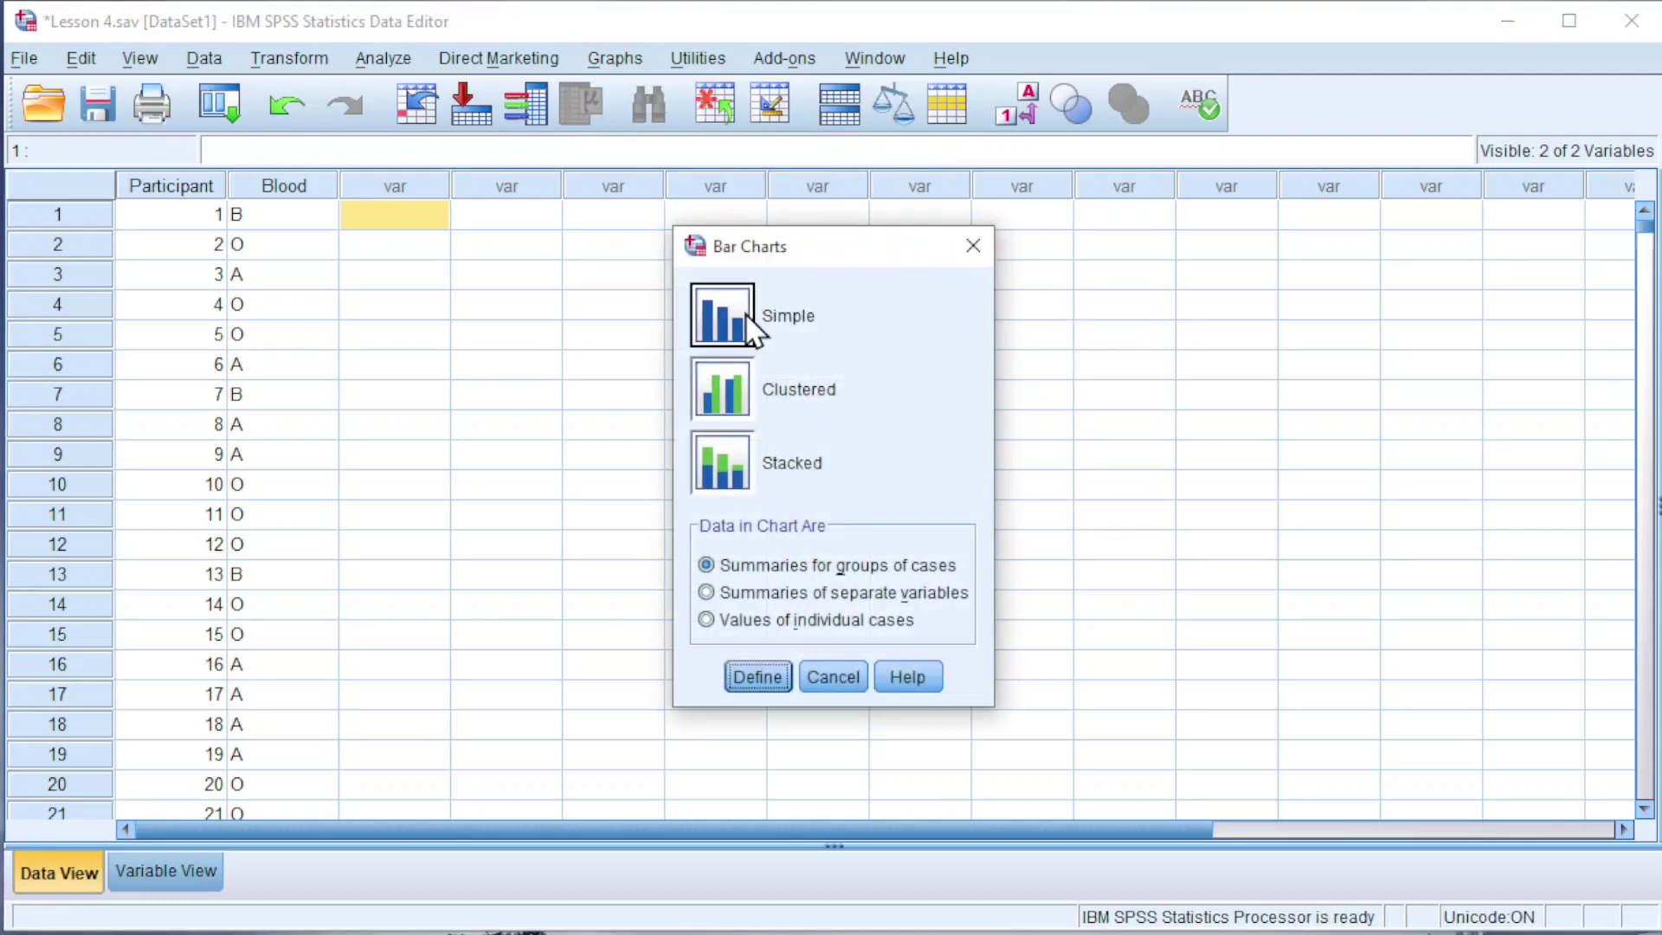
click(755, 679)
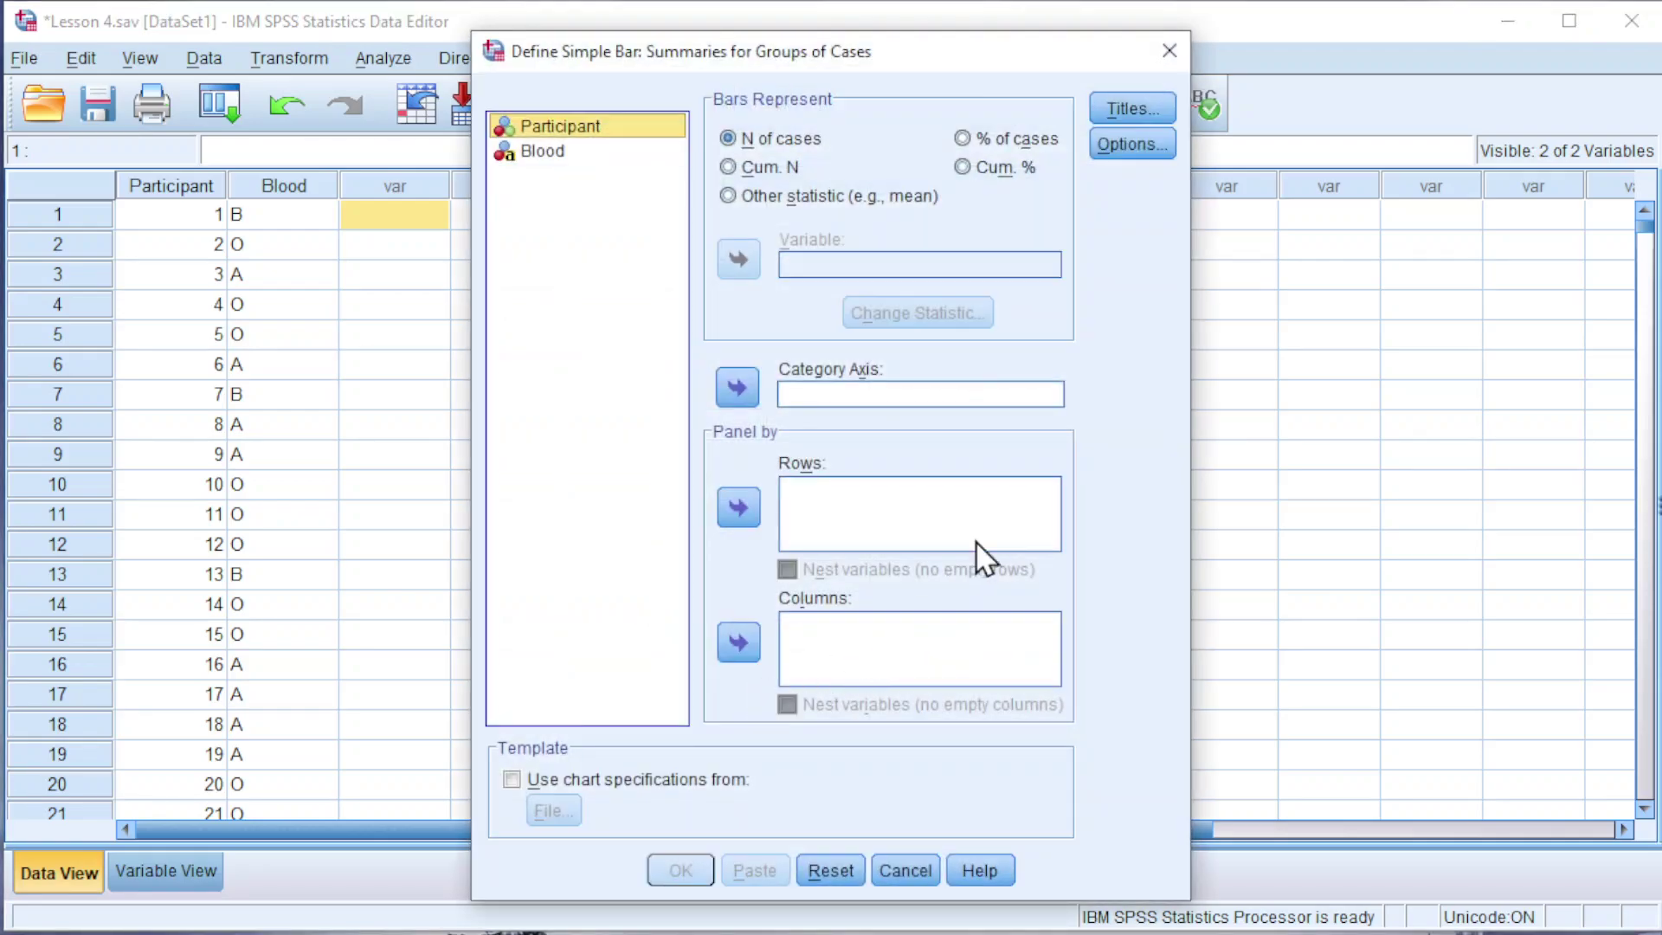
drag(532, 163, 796, 394)
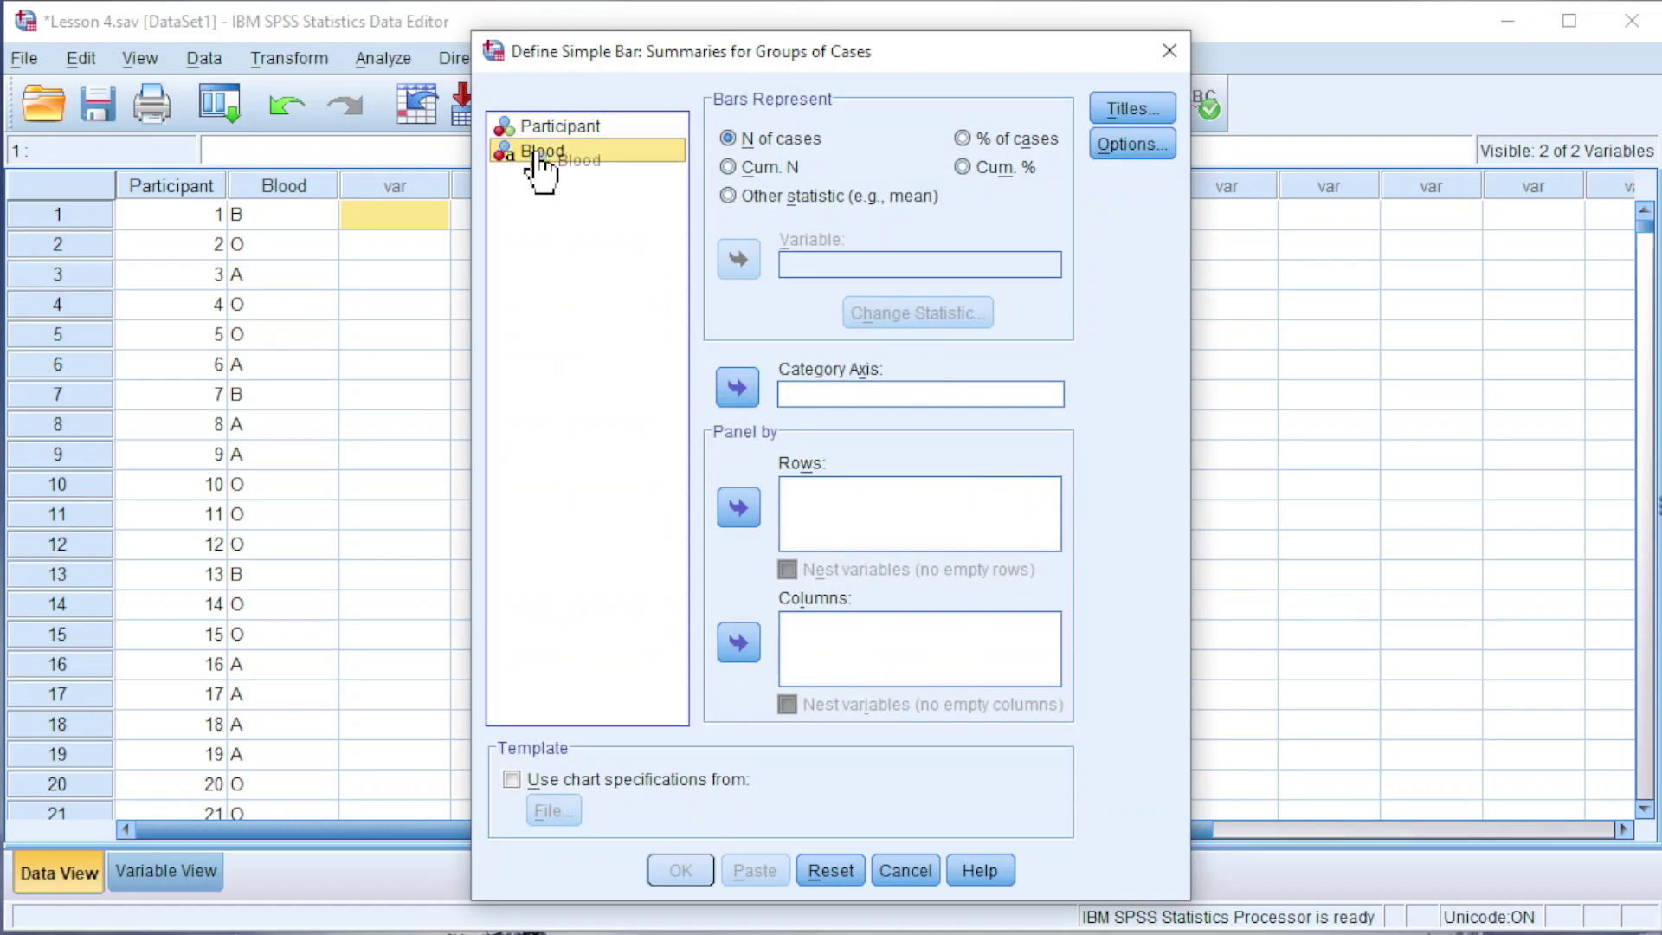
click(737, 386)
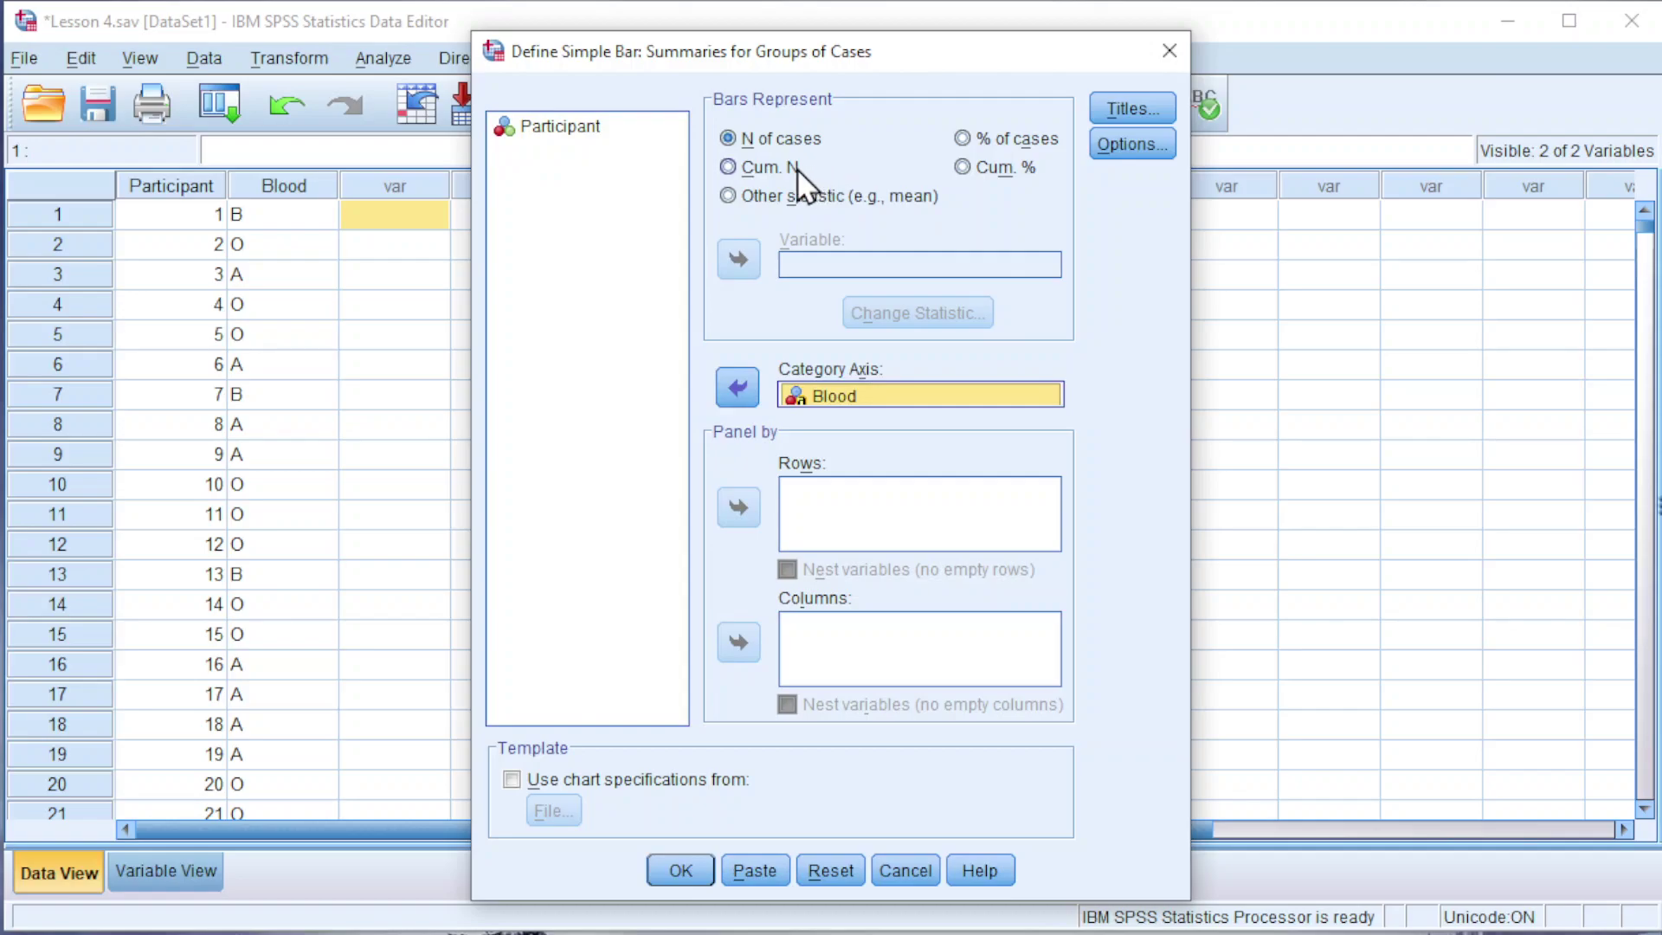
click(1127, 107)
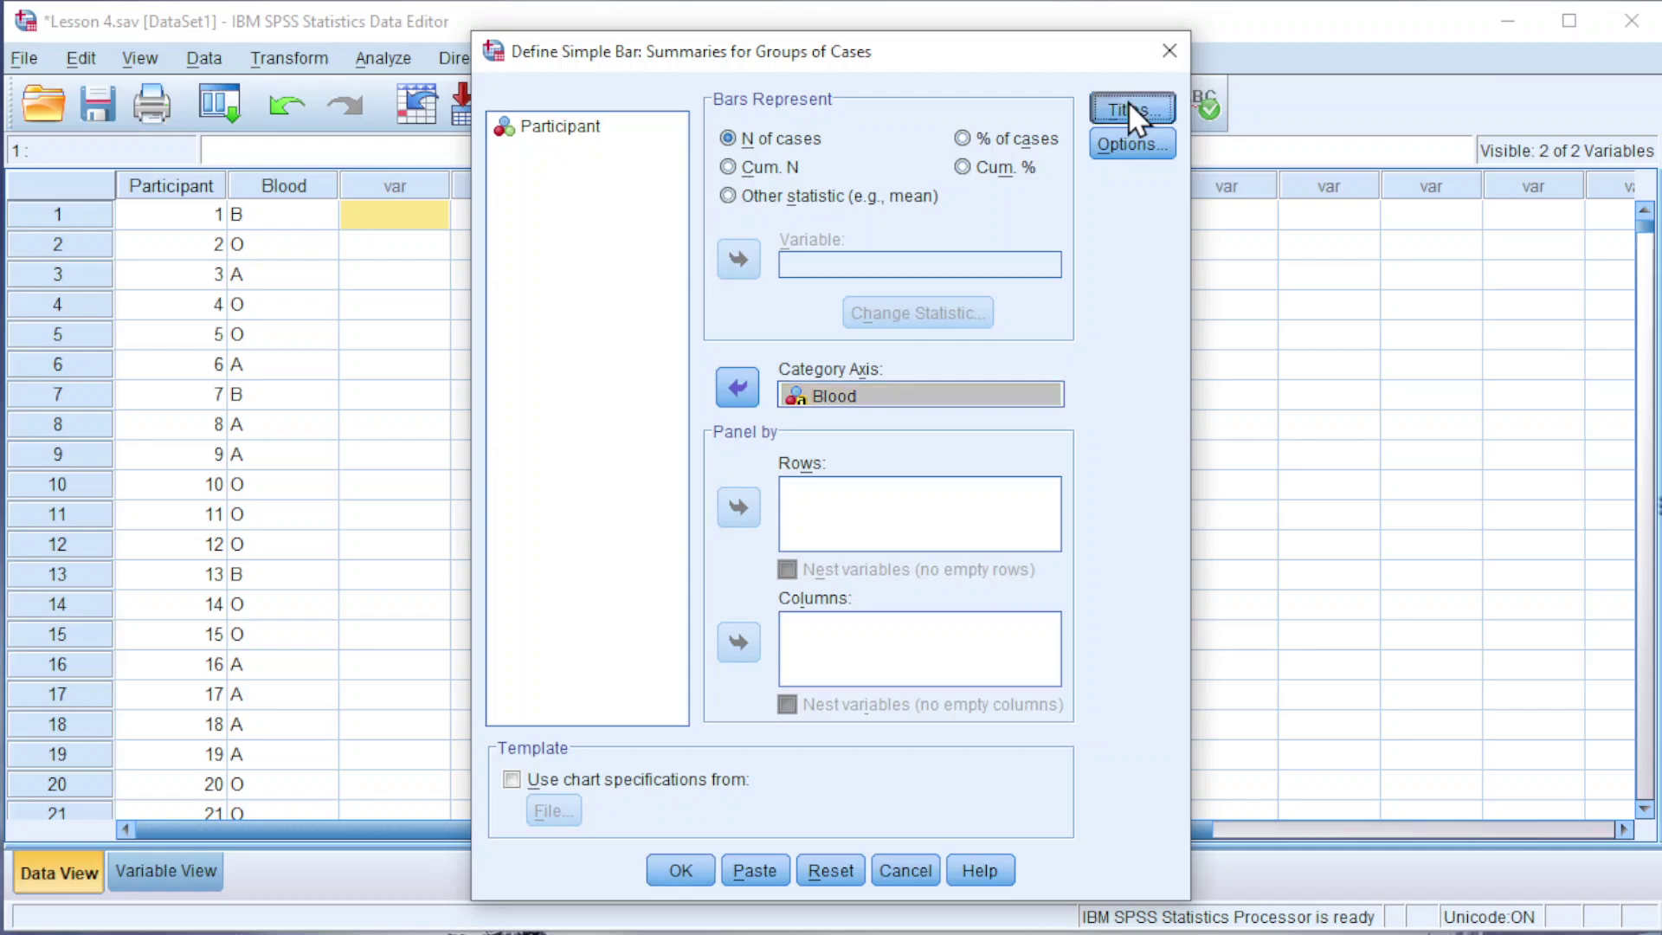
text(Bar chart of the types of blood of 1000 participants in a survey)
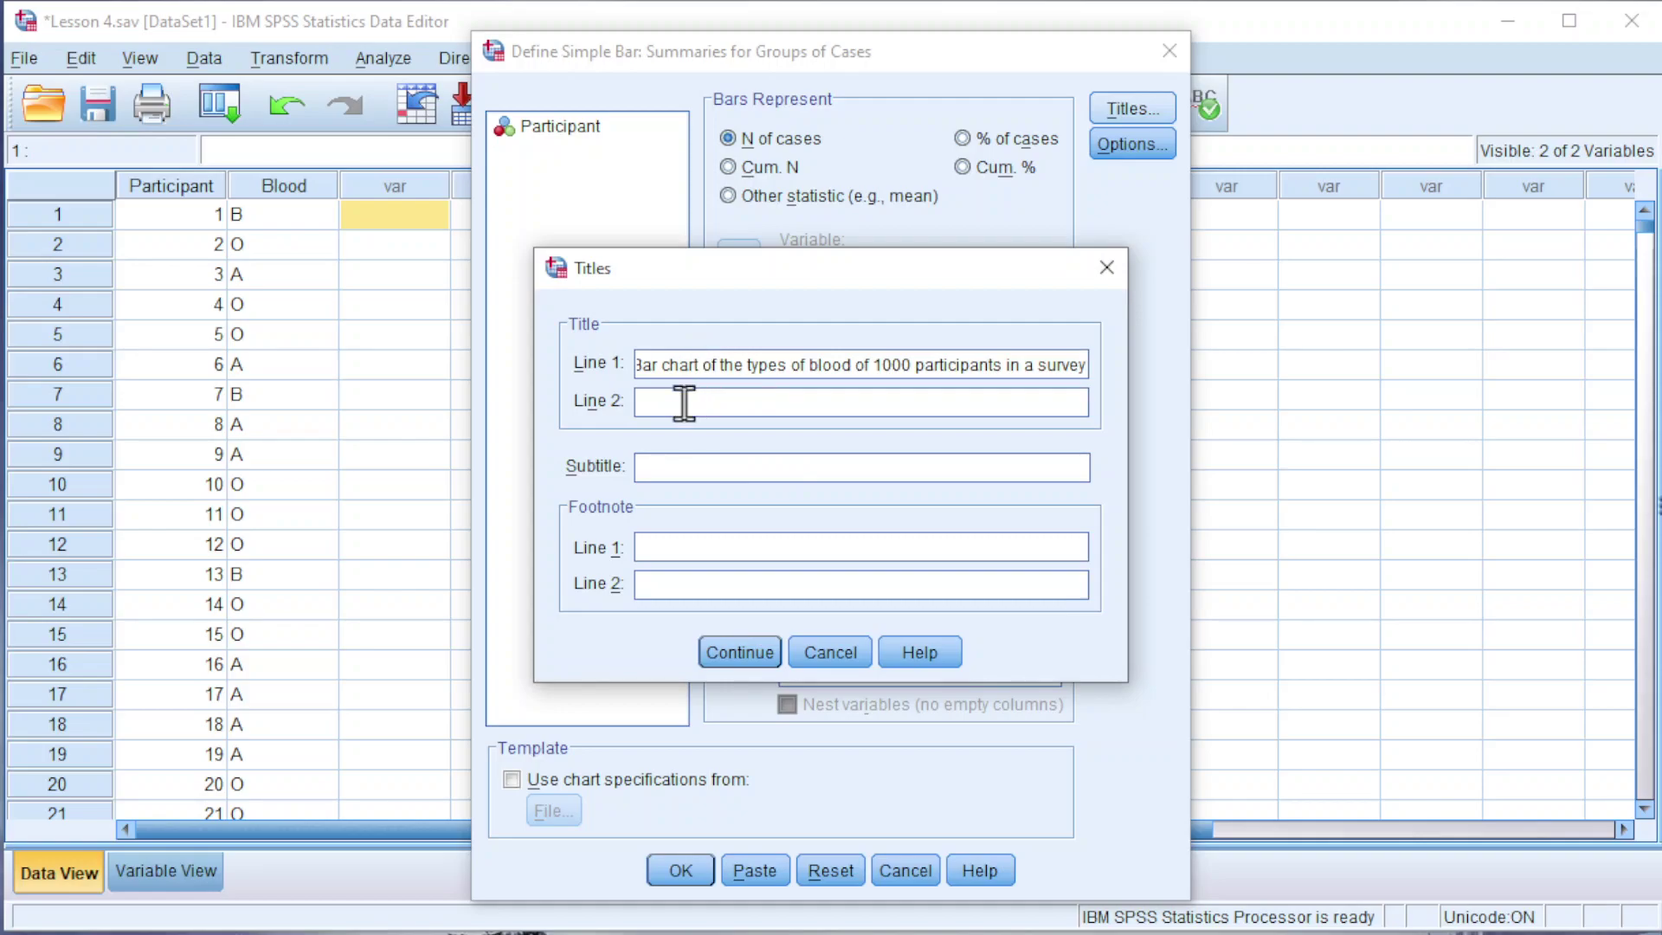
click(738, 651)
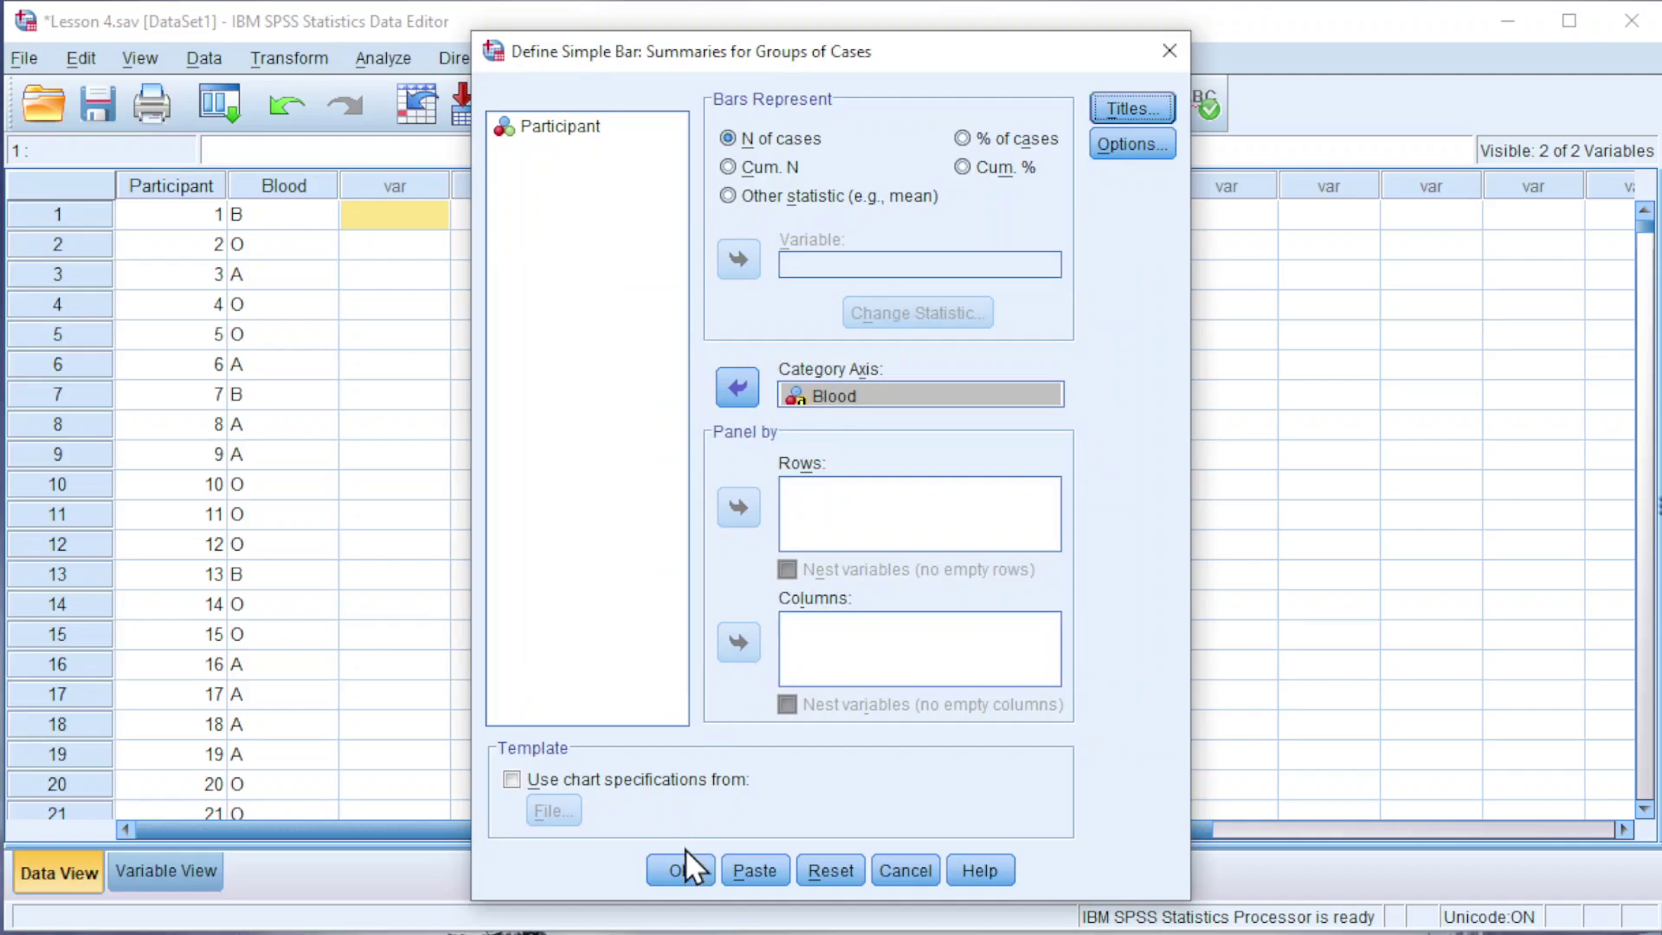
click(678, 870)
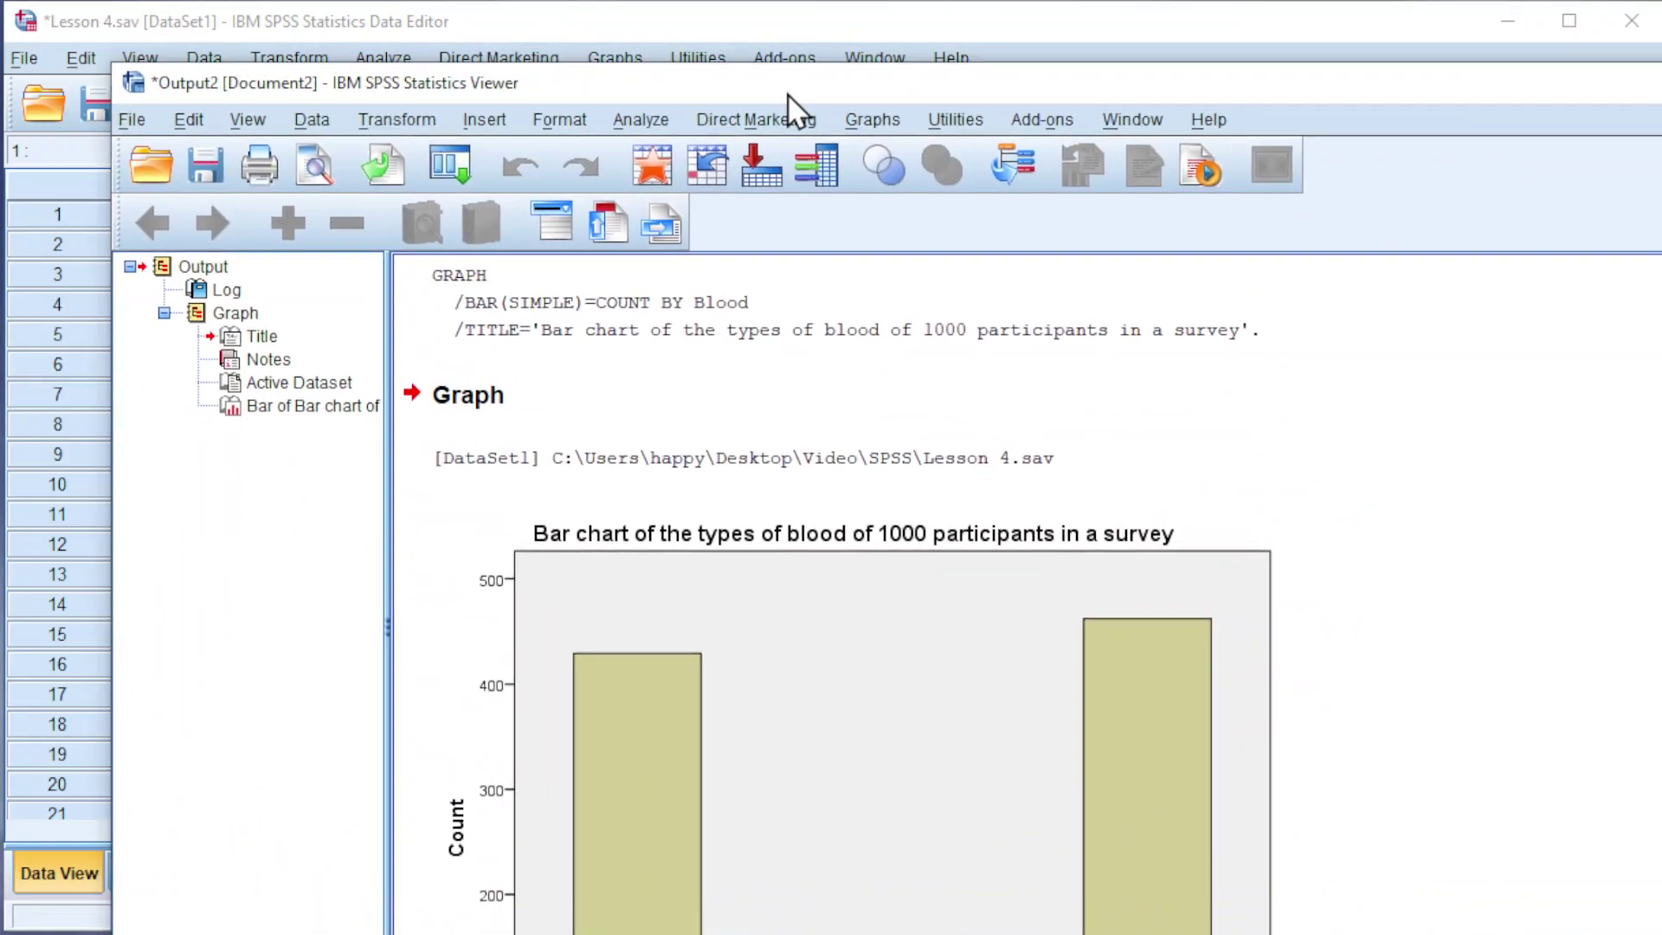
Maximize the output viewer and open the blood-type bar chart in the Chart Editor
double_click(786, 95)
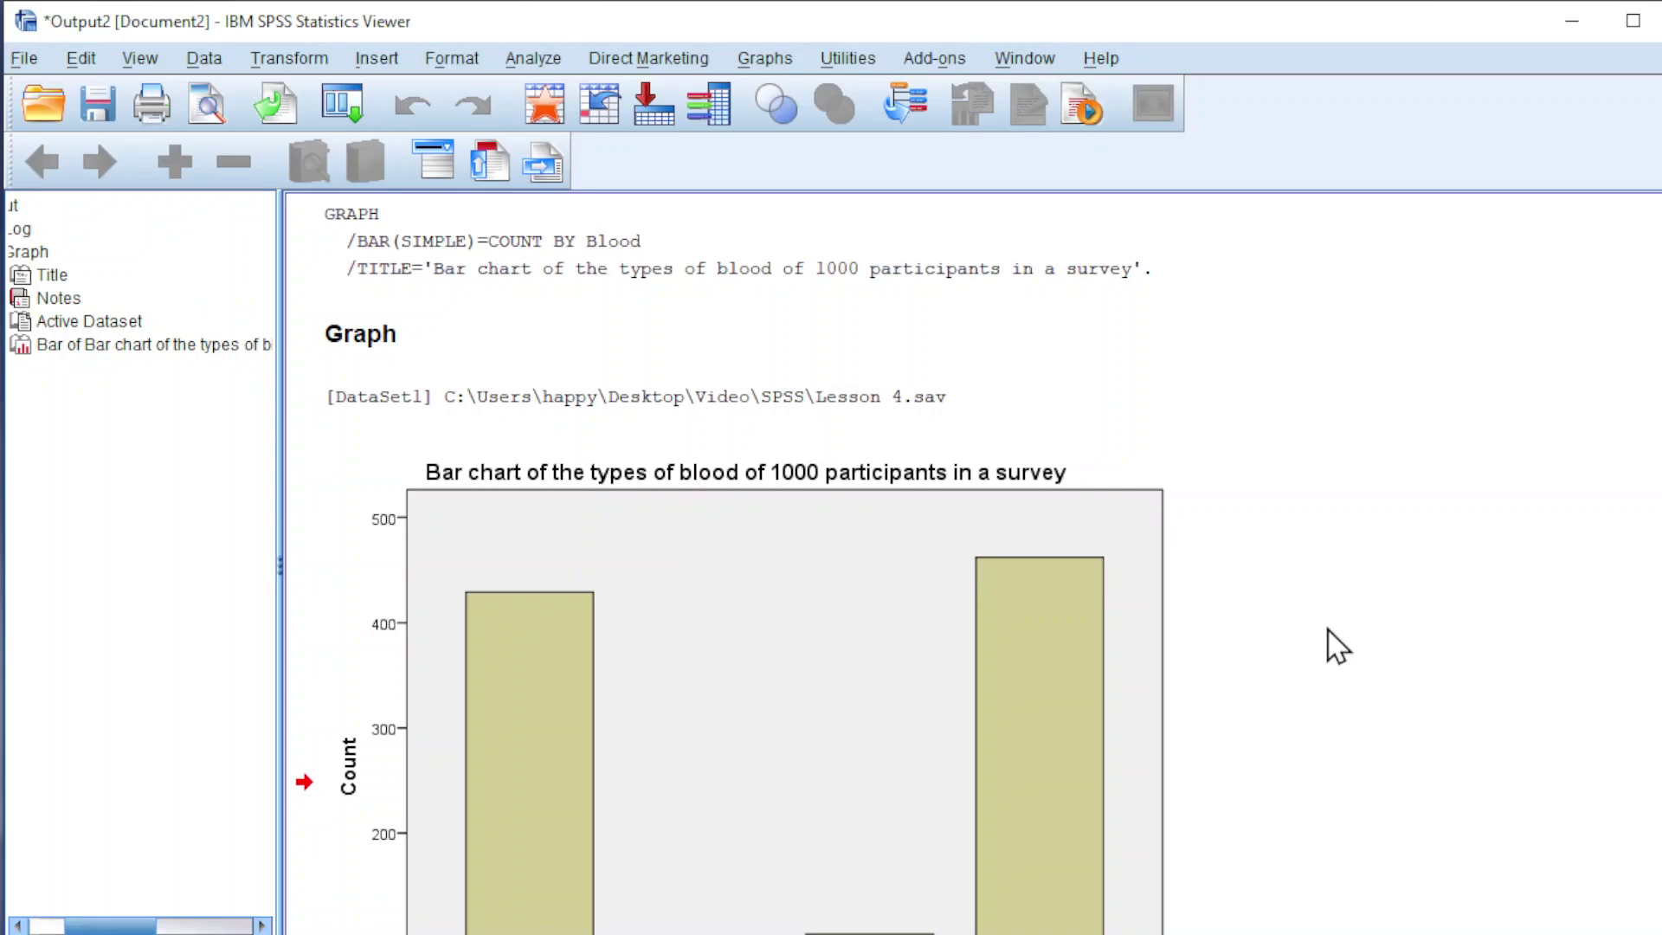
scroll(1338, 650, down, 3)
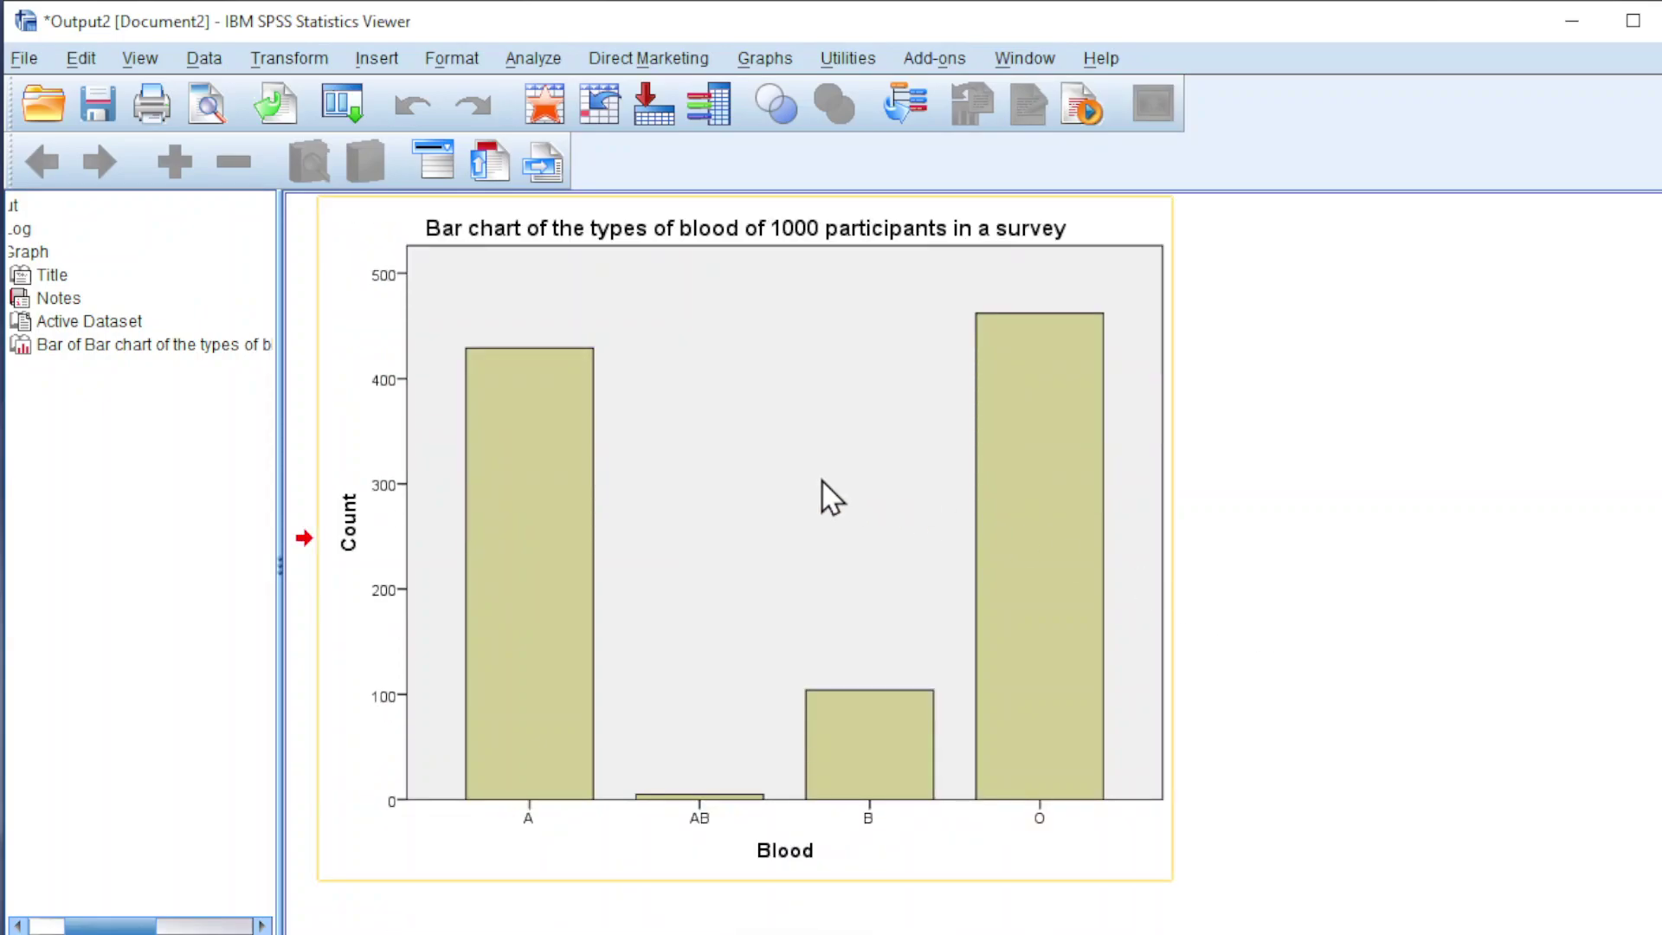
double_click(741, 520)
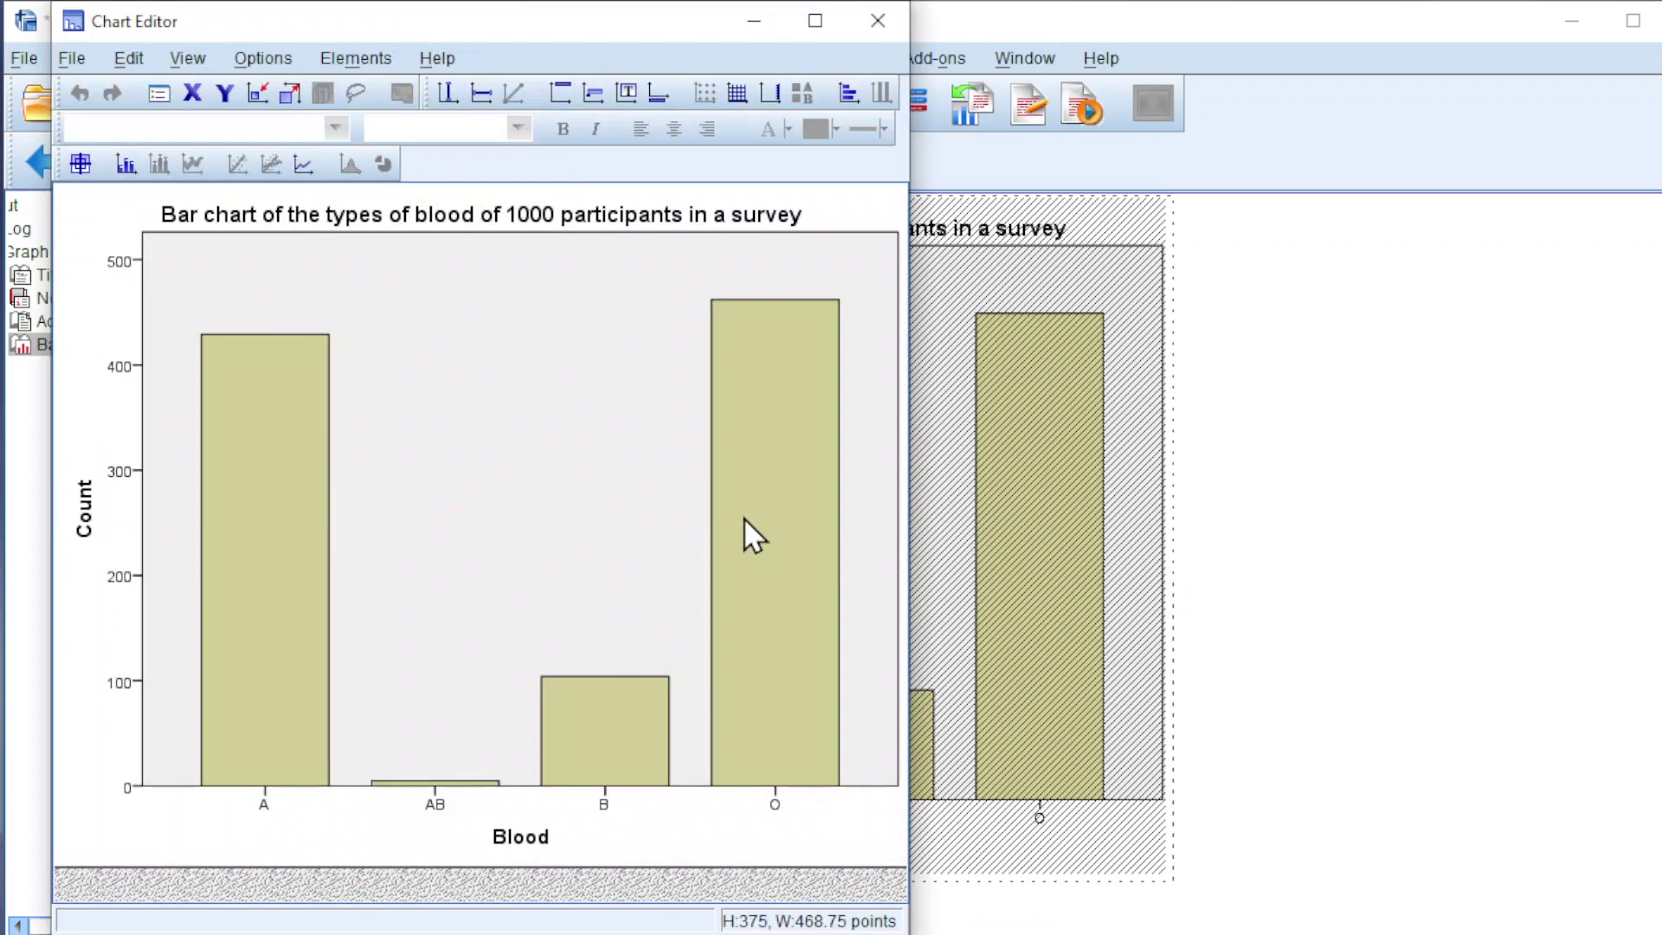
Fill all the bars with light blue
click(259, 510)
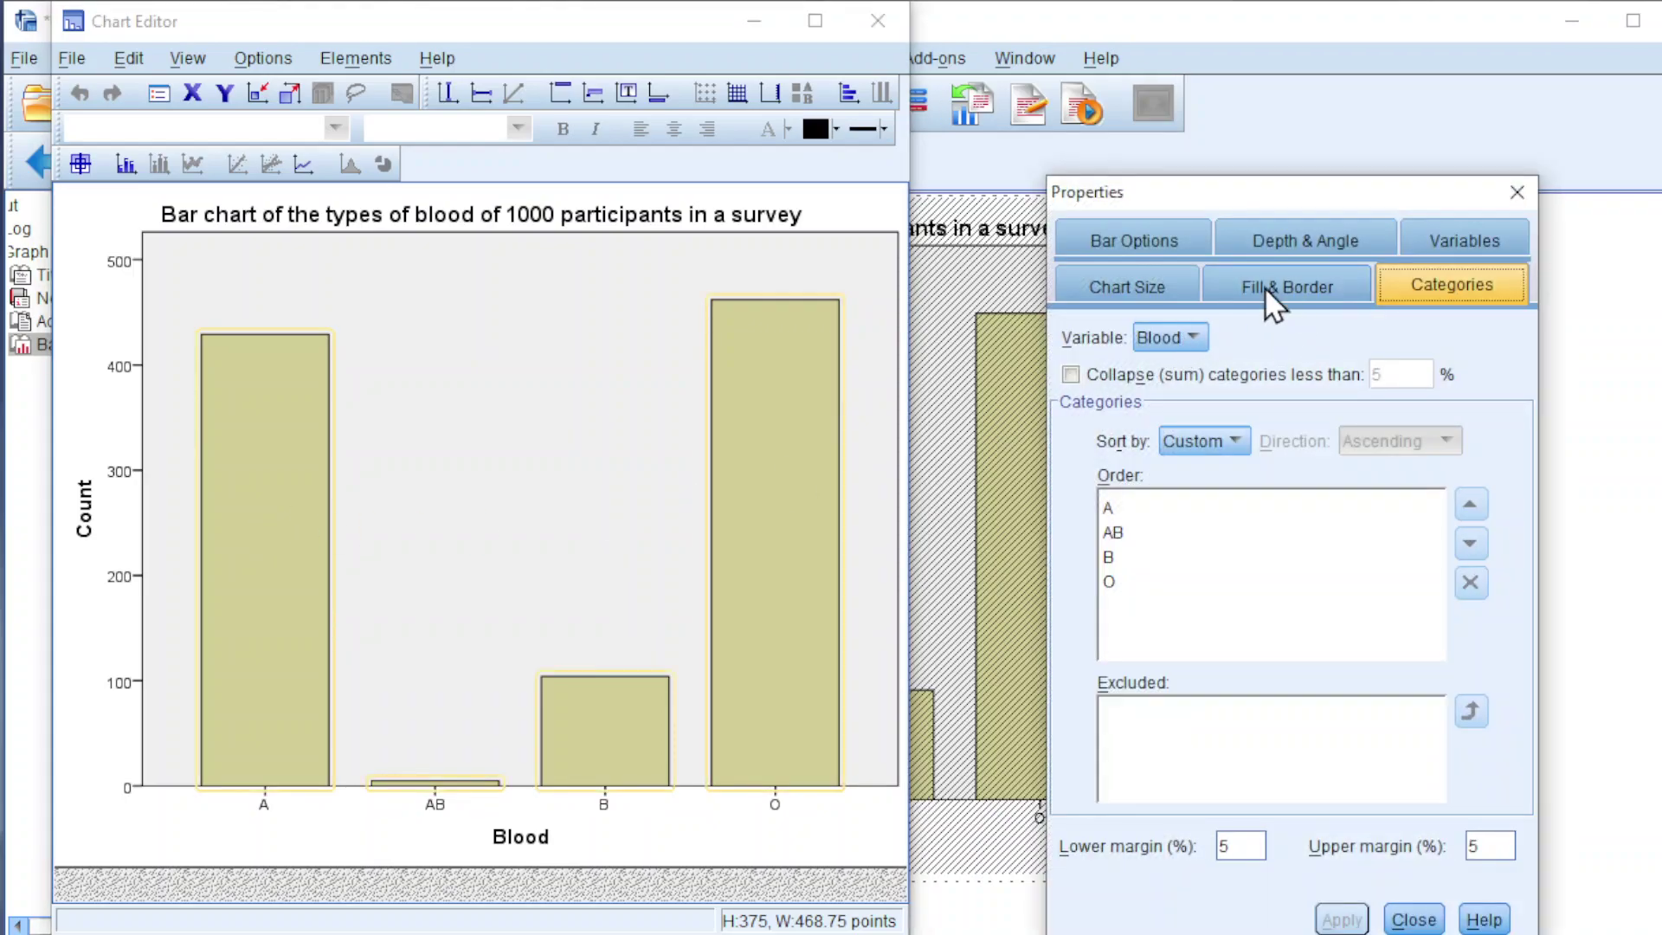
click(1315, 299)
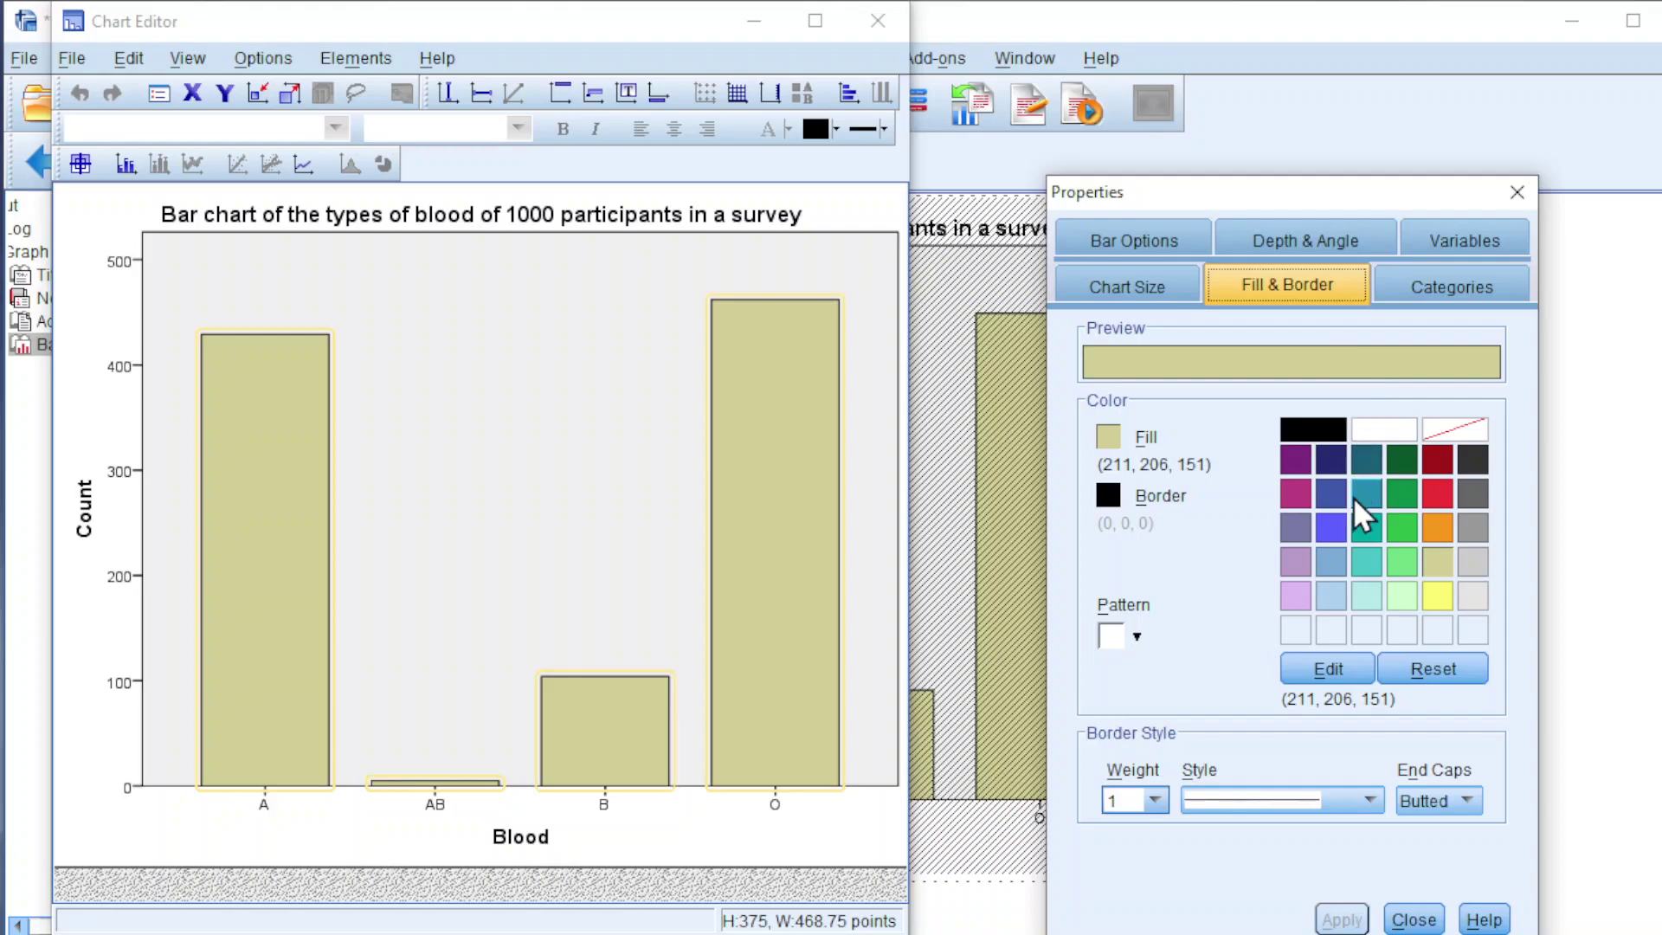
click(1327, 595)
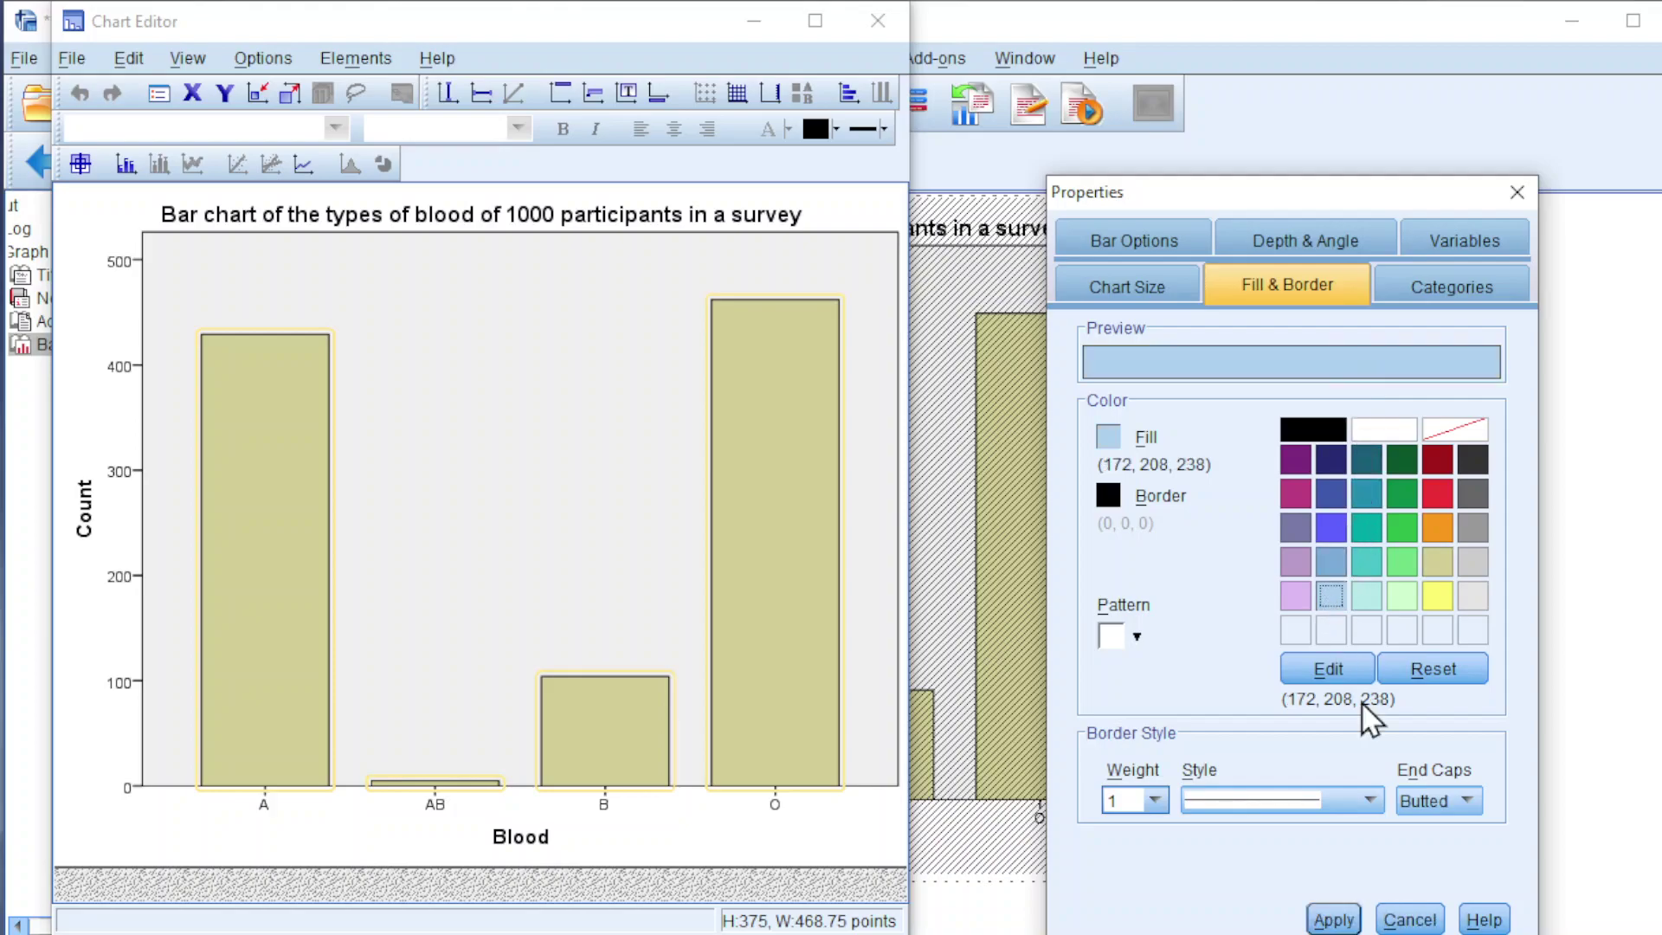
click(1330, 919)
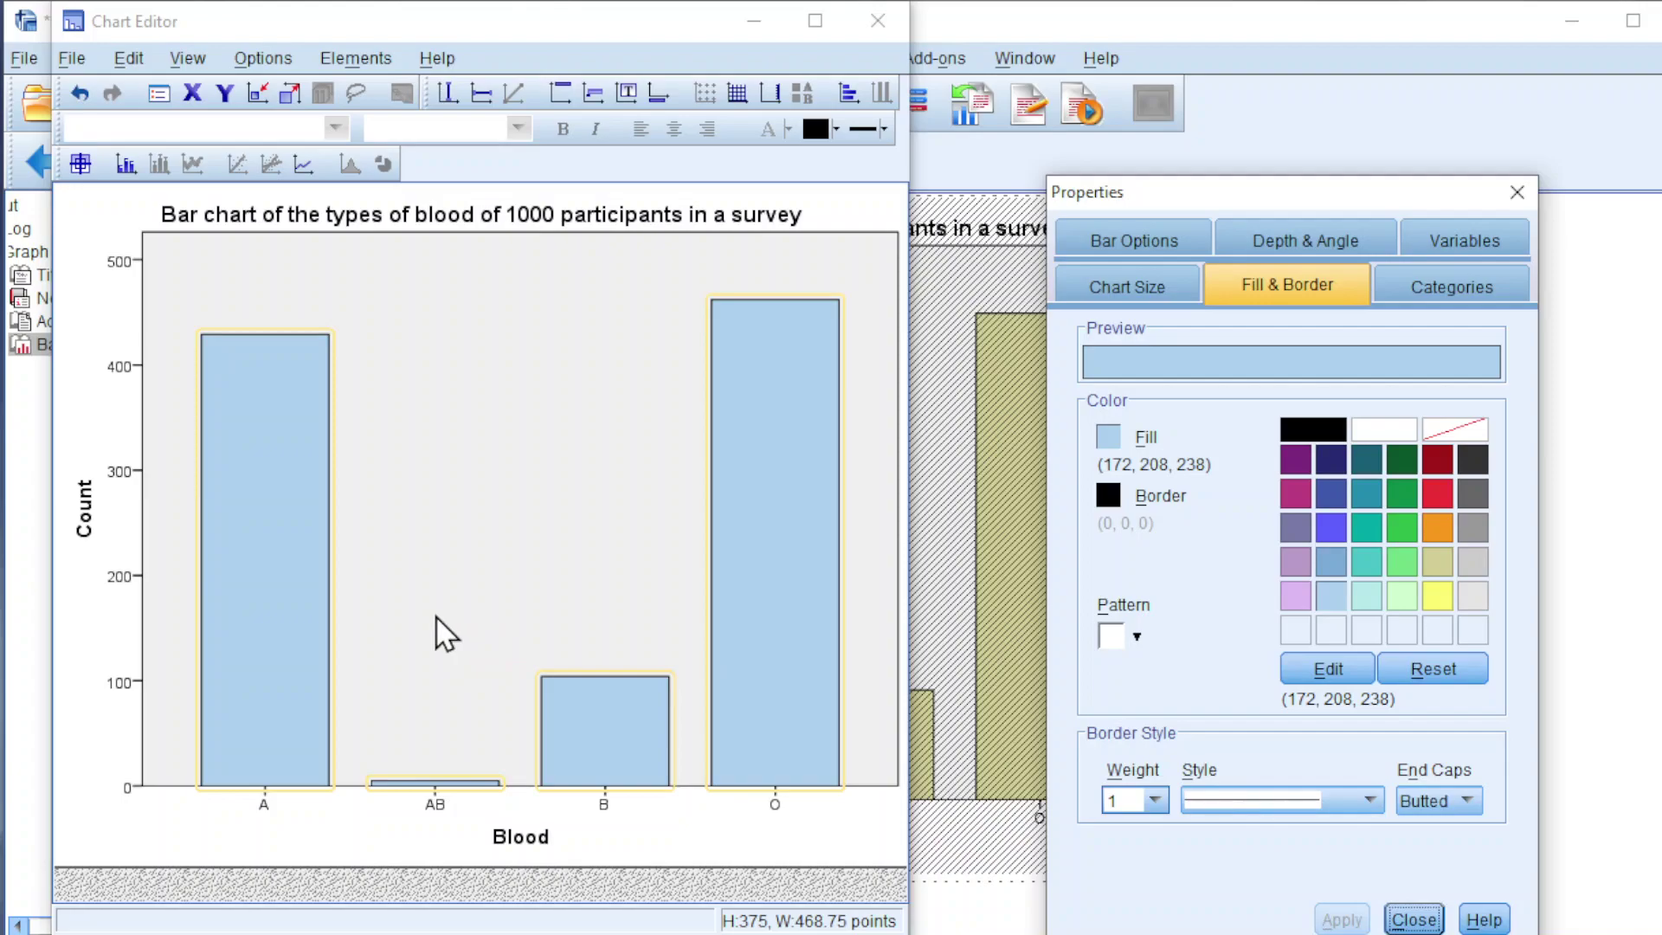
Give bar A a light purple fill
click(268, 558)
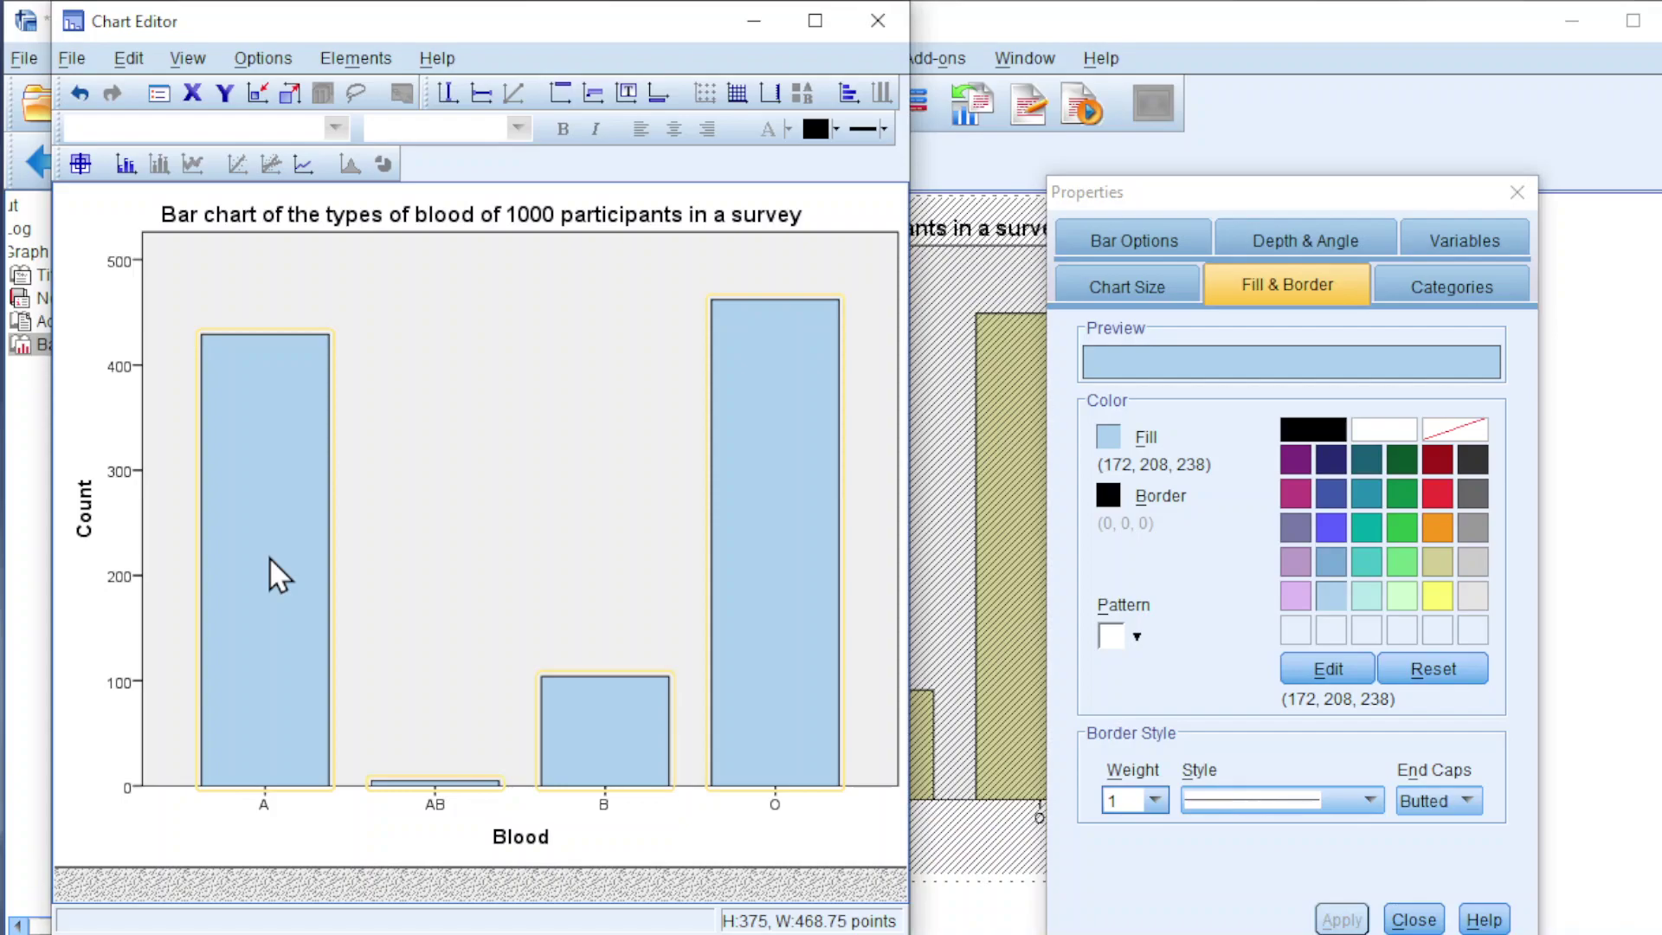
click(1286, 600)
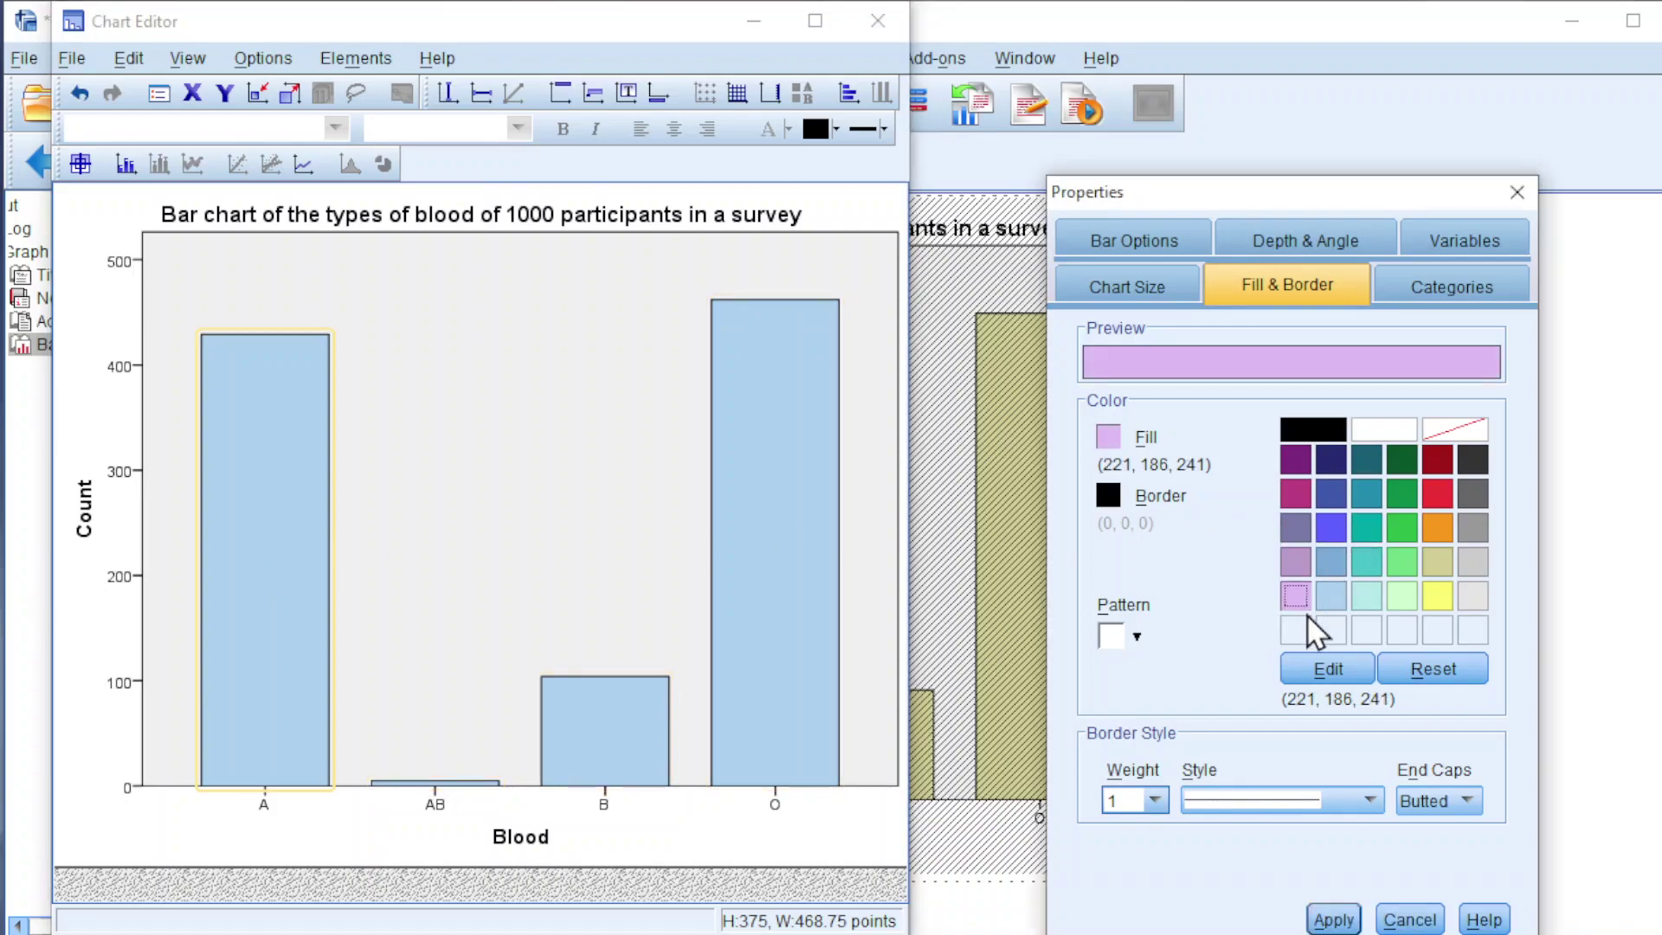
click(1334, 919)
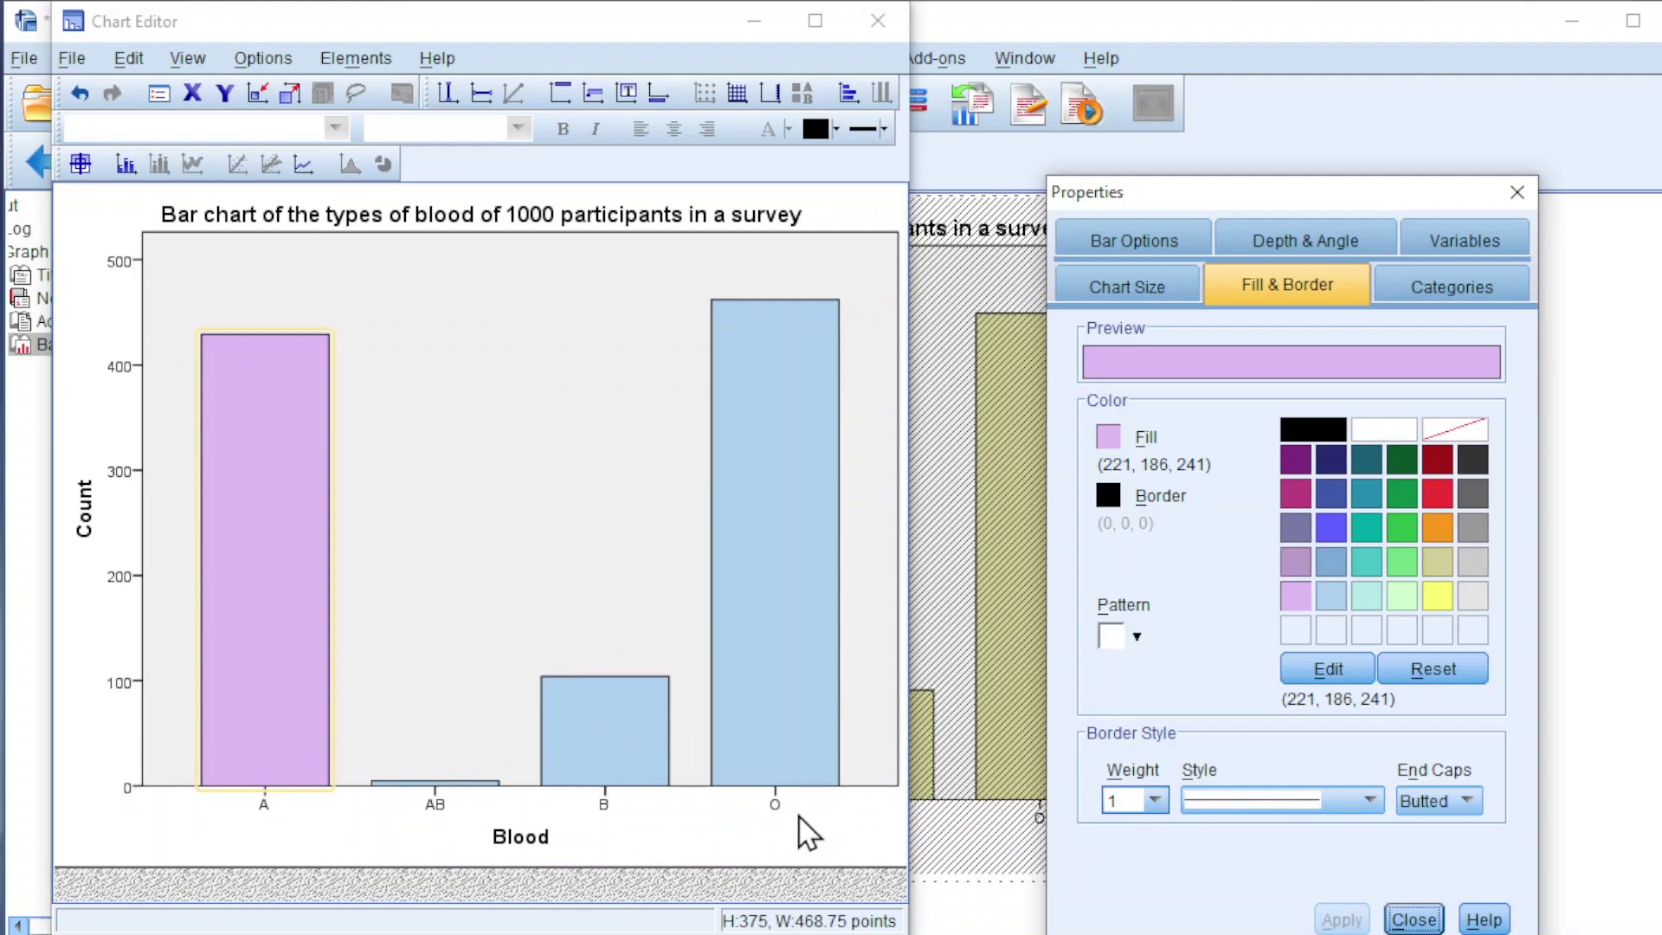
Reorder the blood-type categories to A, B, AB, O by moving AB below B
click(1473, 294)
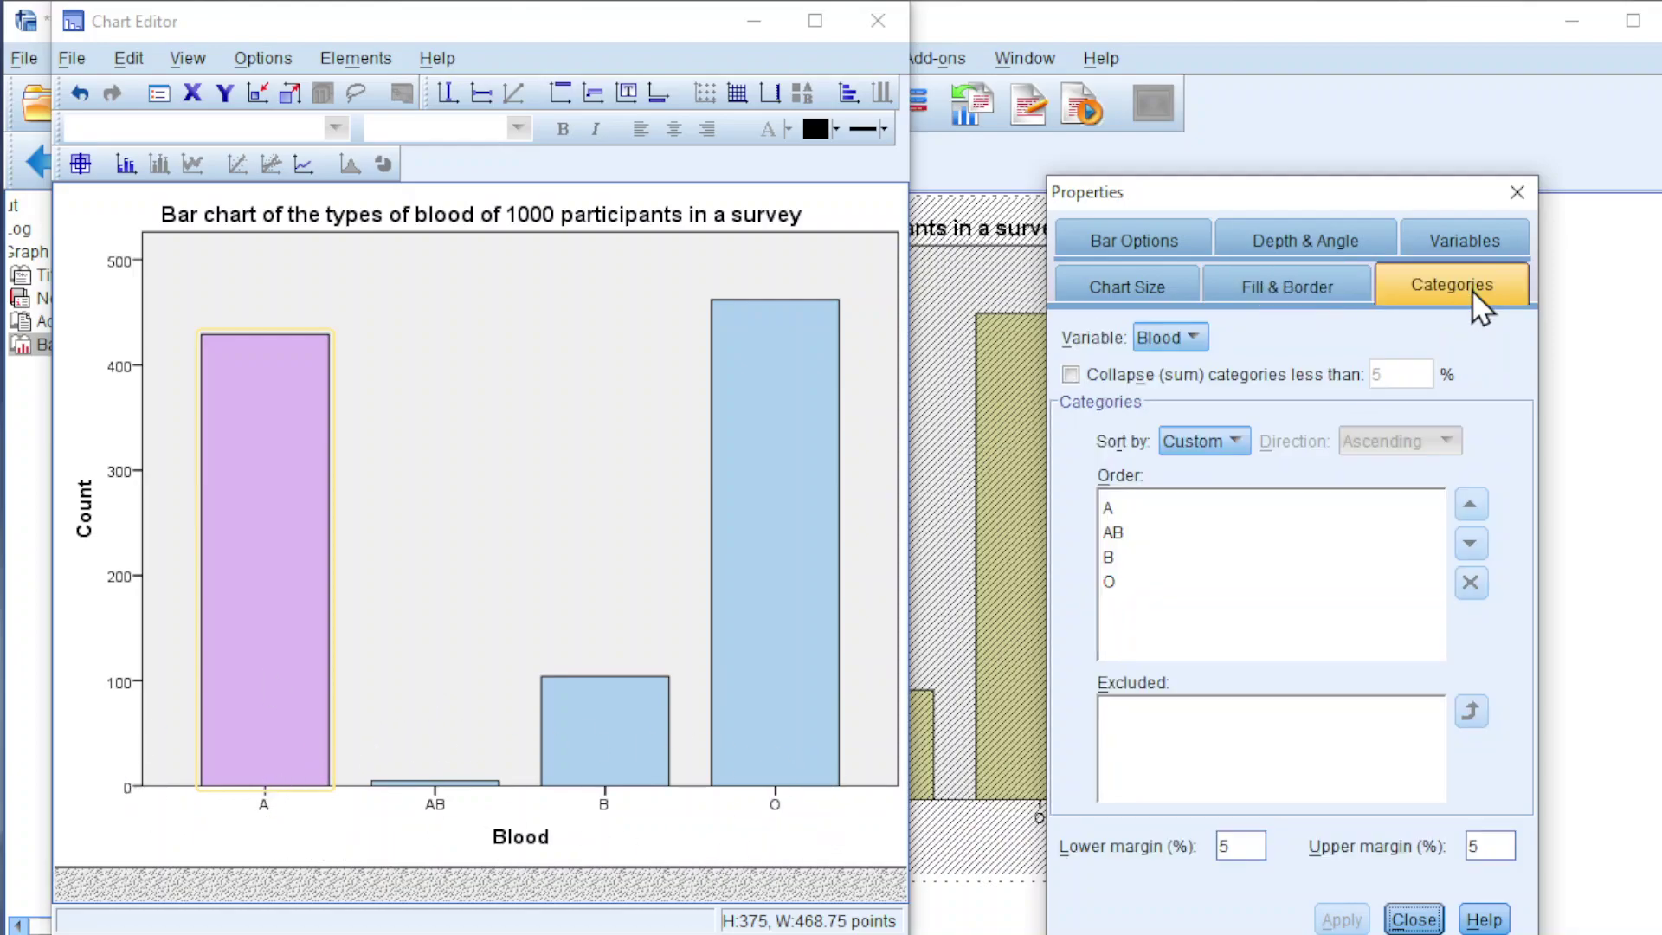
click(1111, 532)
click(1469, 543)
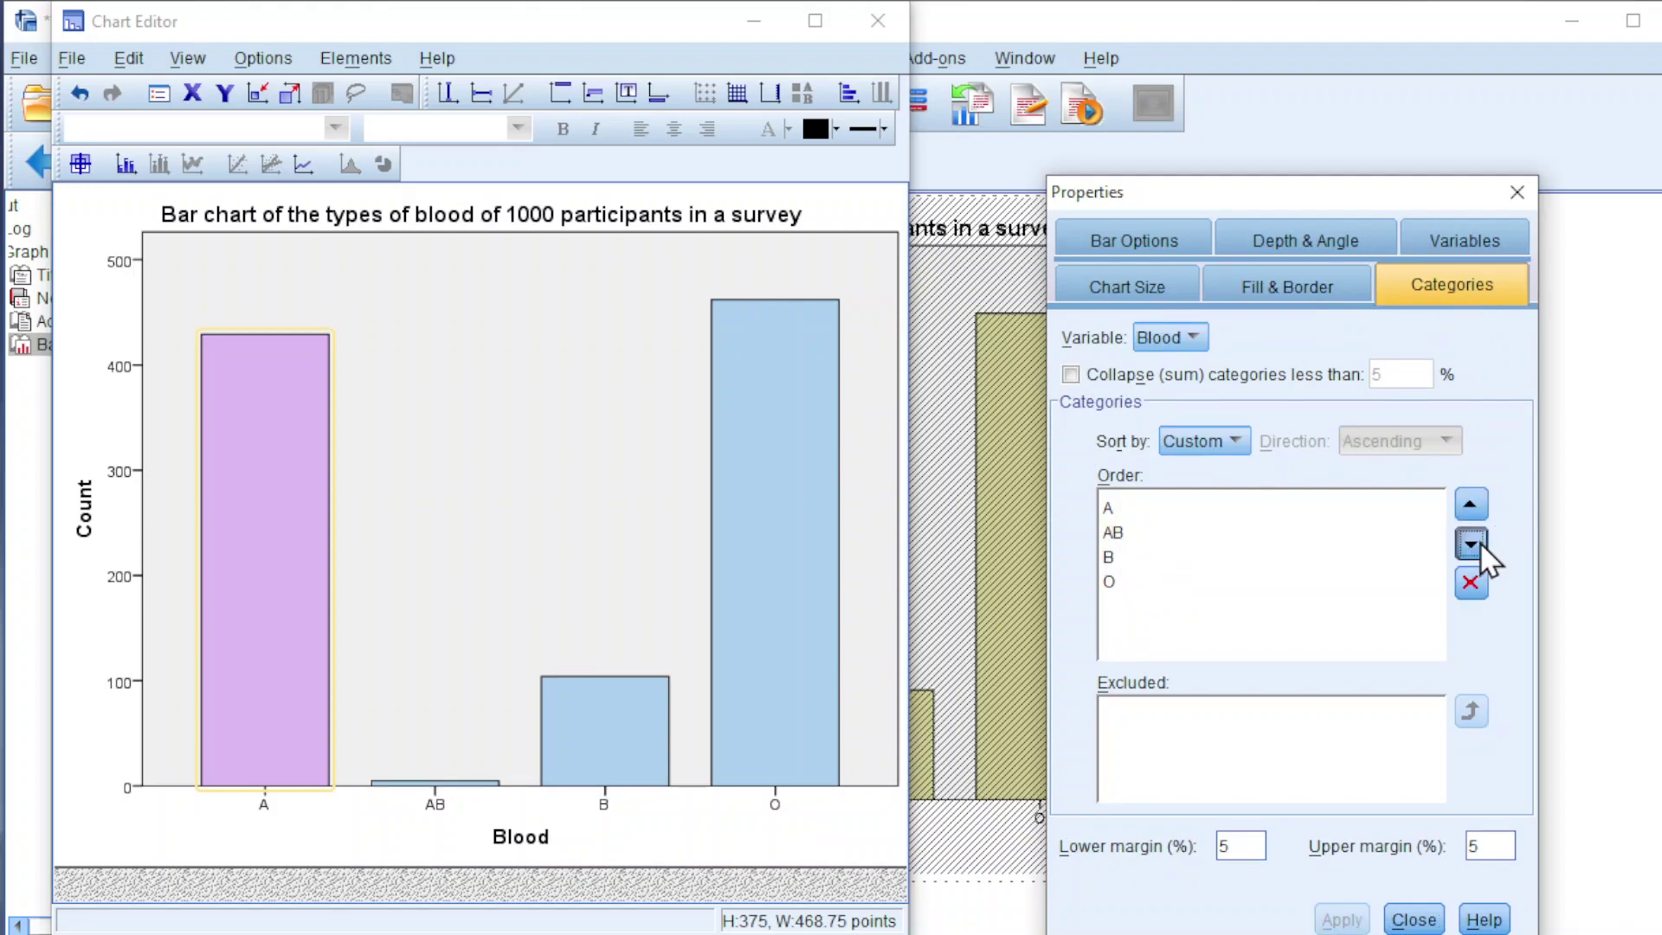
click(1334, 921)
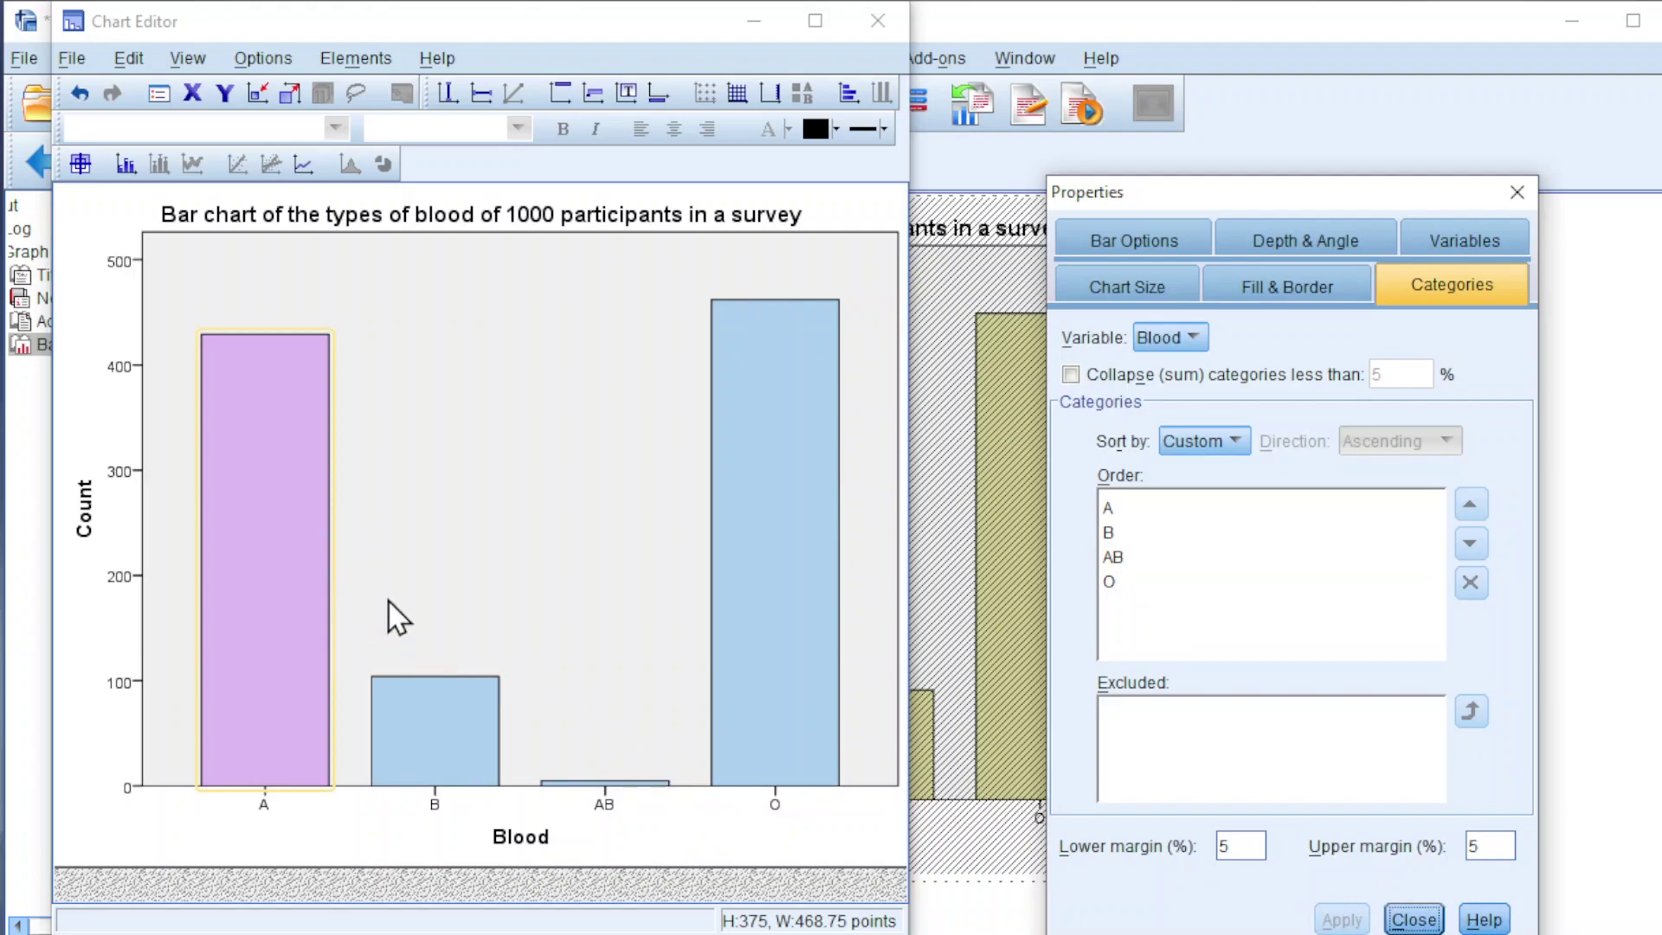
click(436, 724)
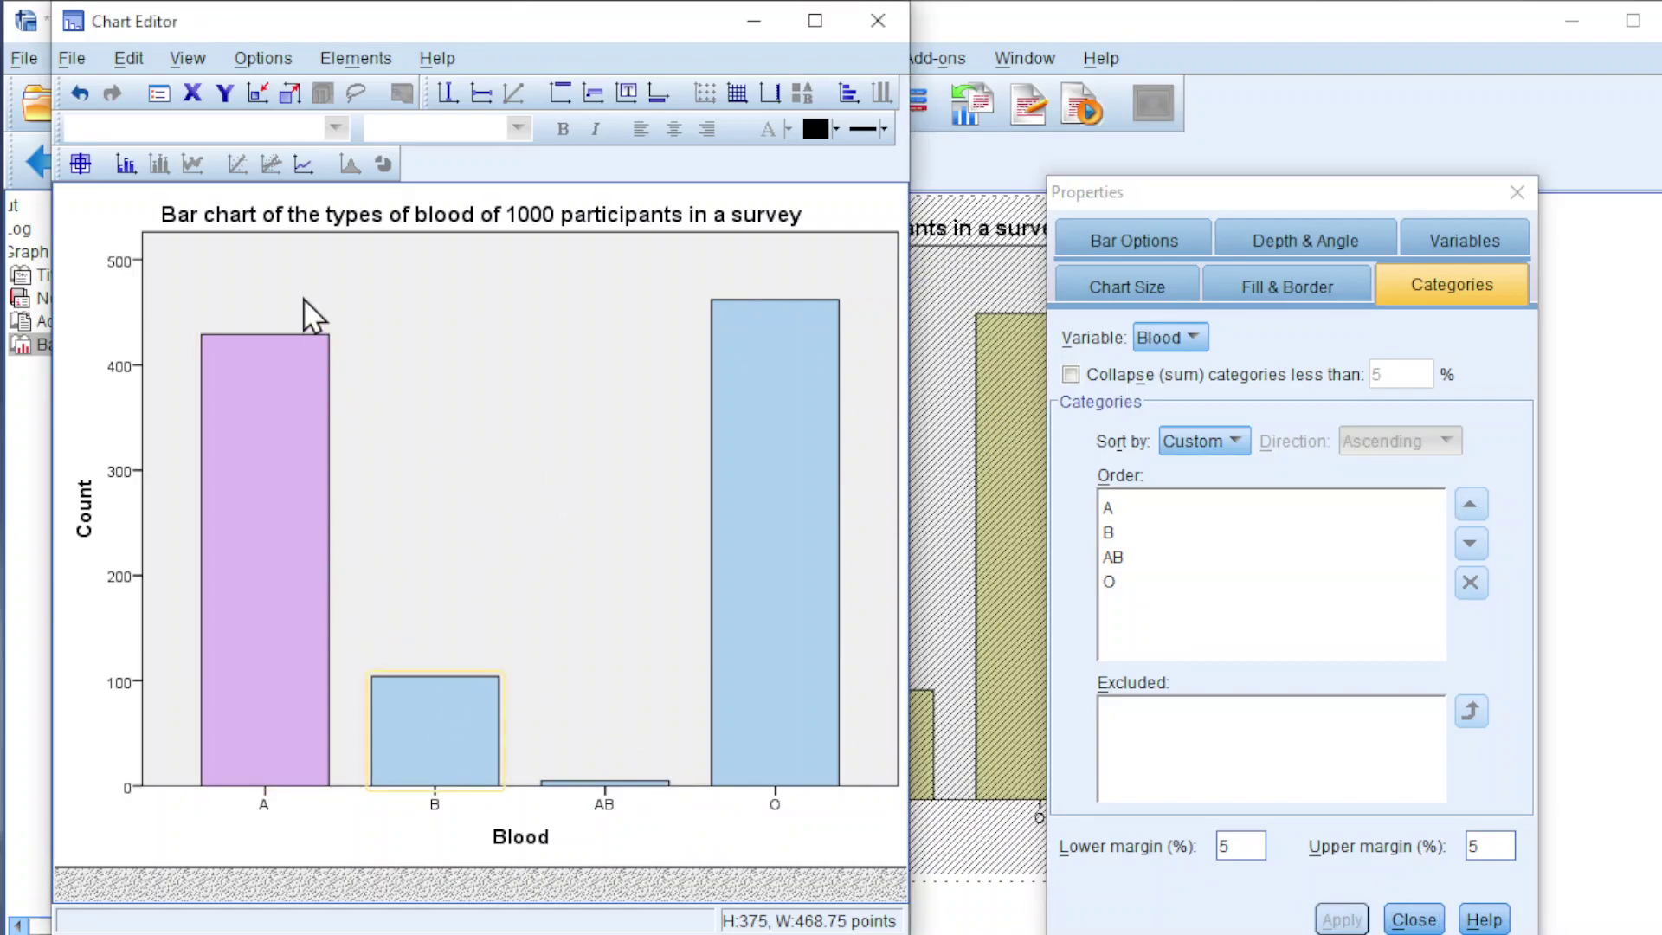
Add data labels to all bars showing Percent instead of Count
click(125, 164)
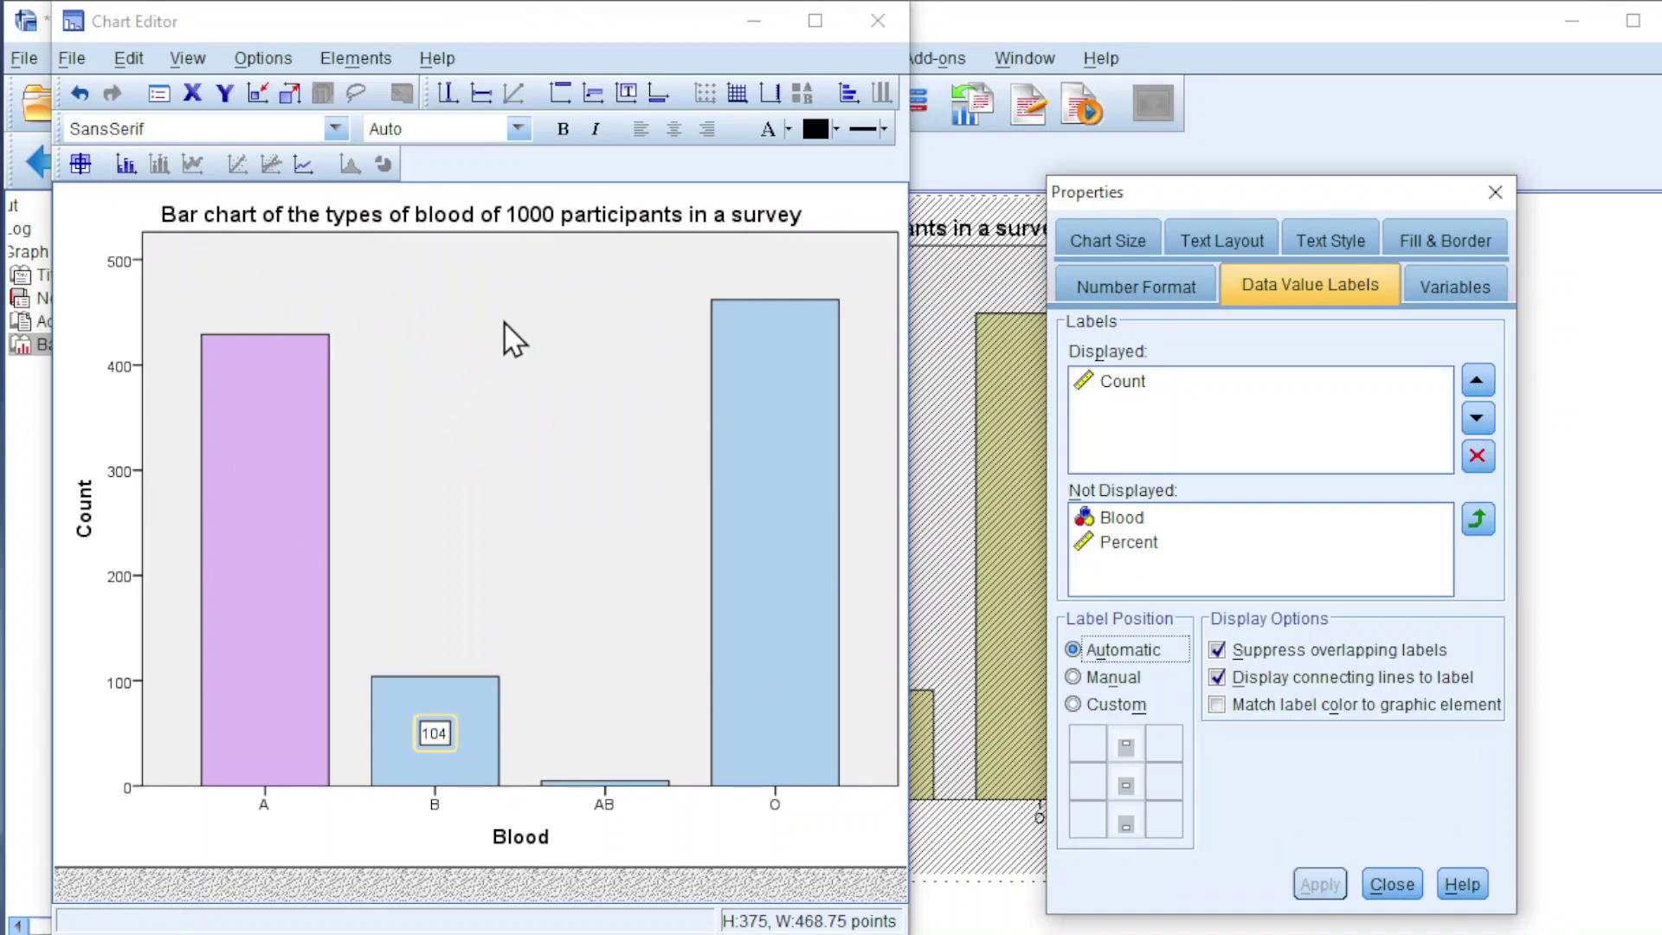
click(876, 211)
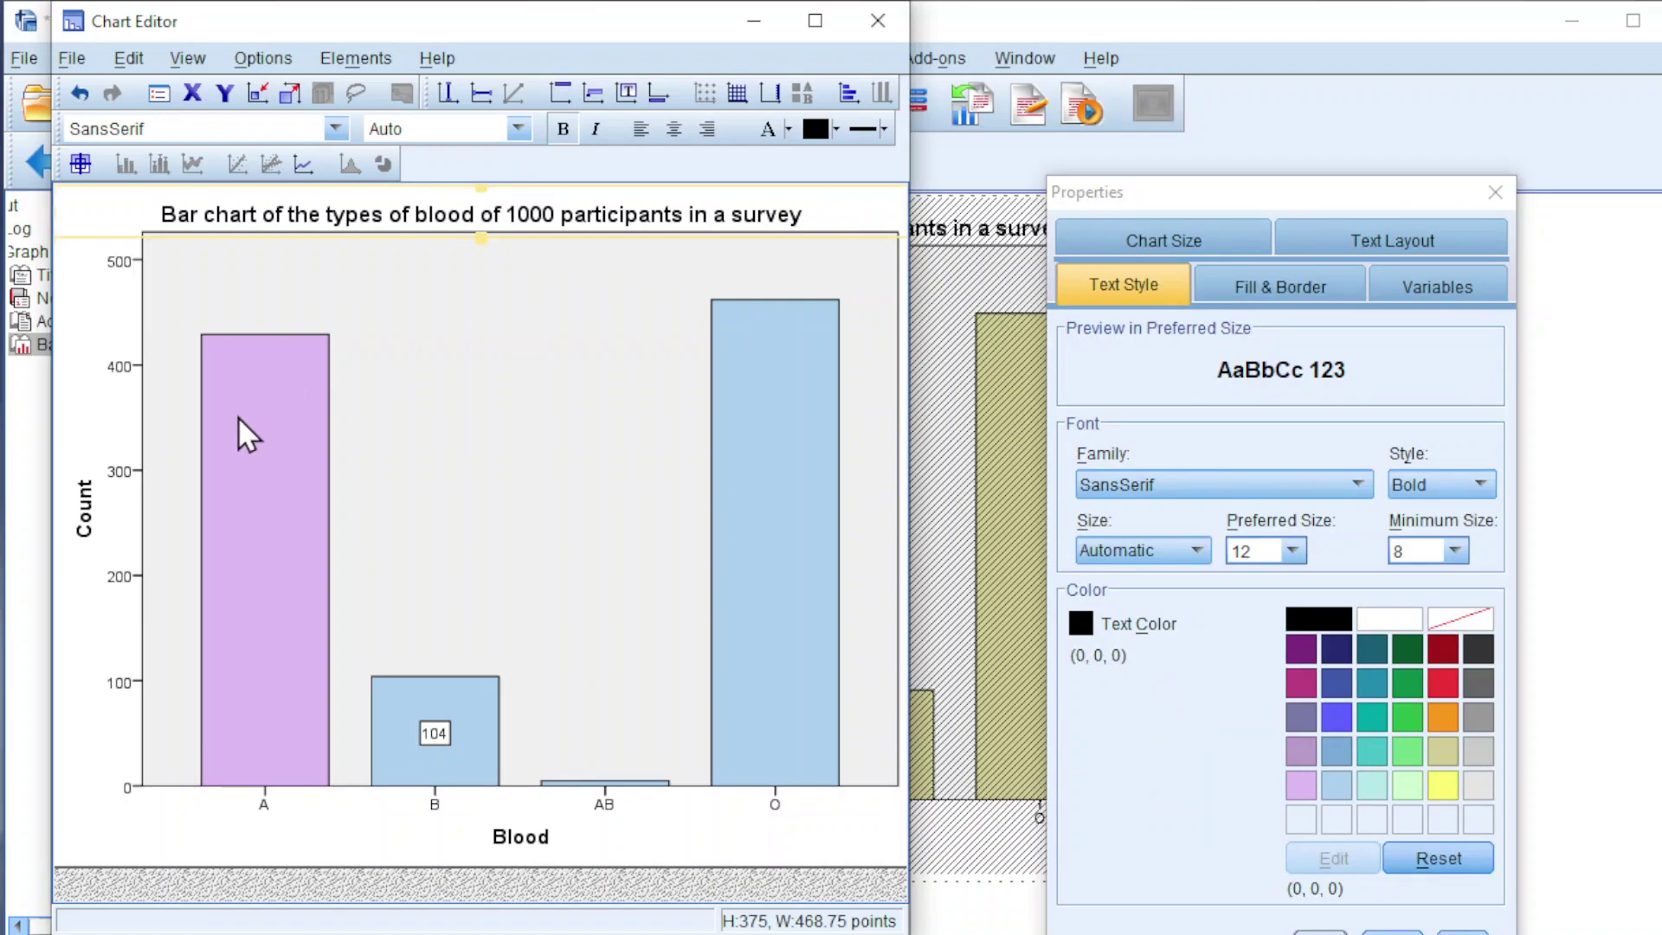
click(237, 416)
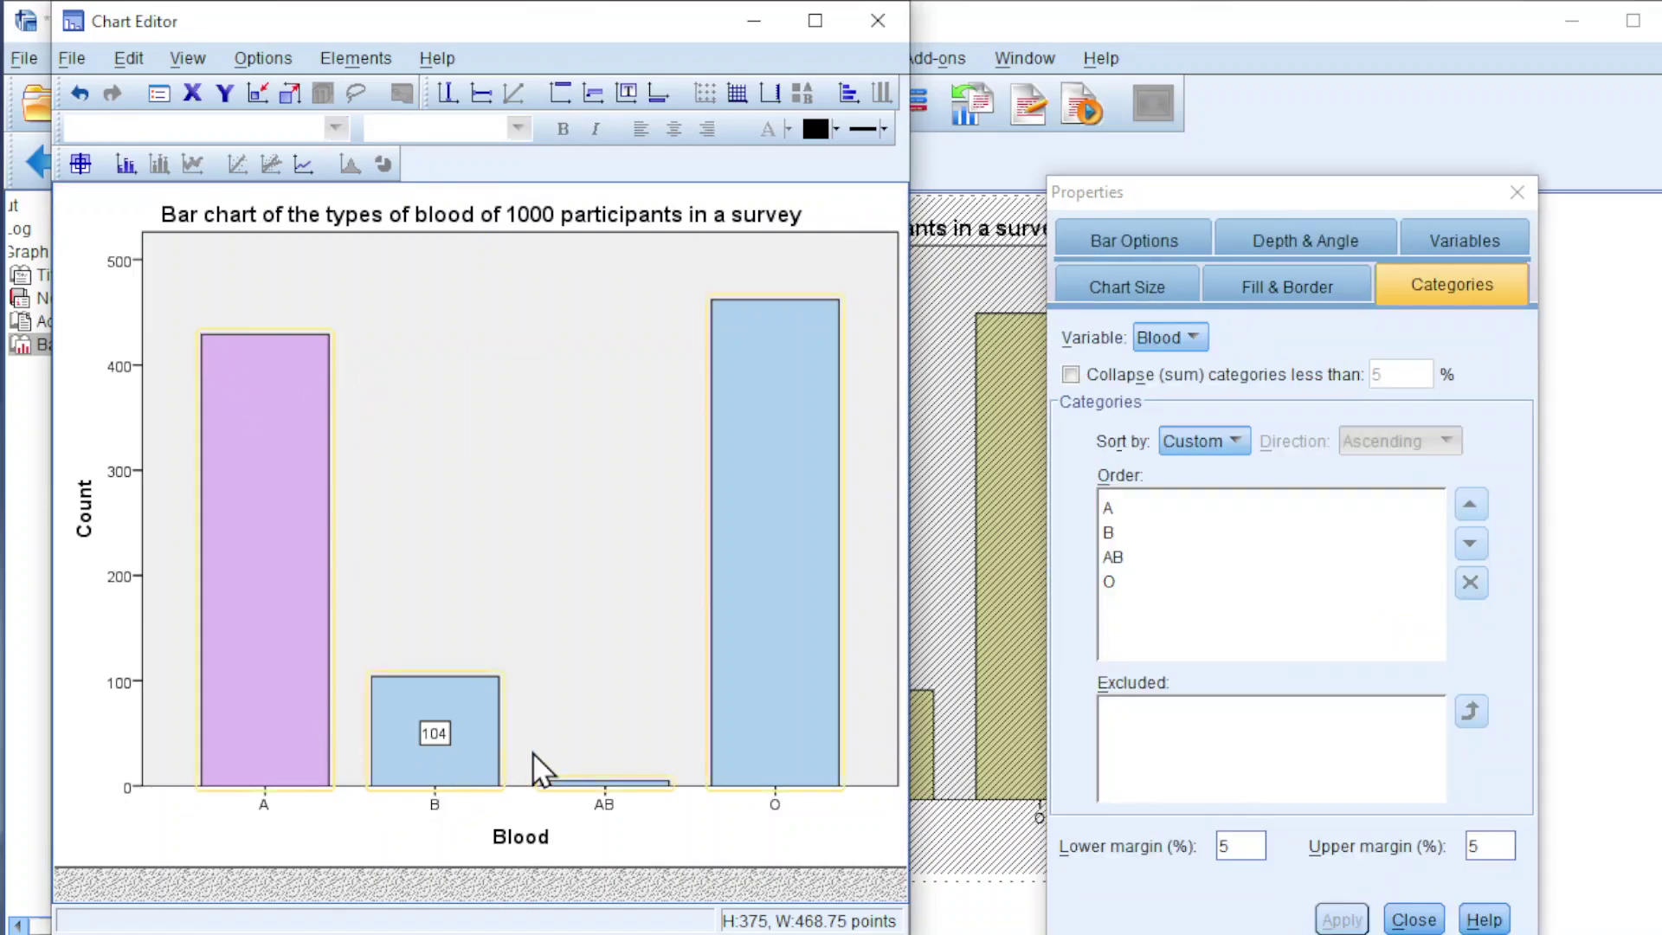
click(124, 164)
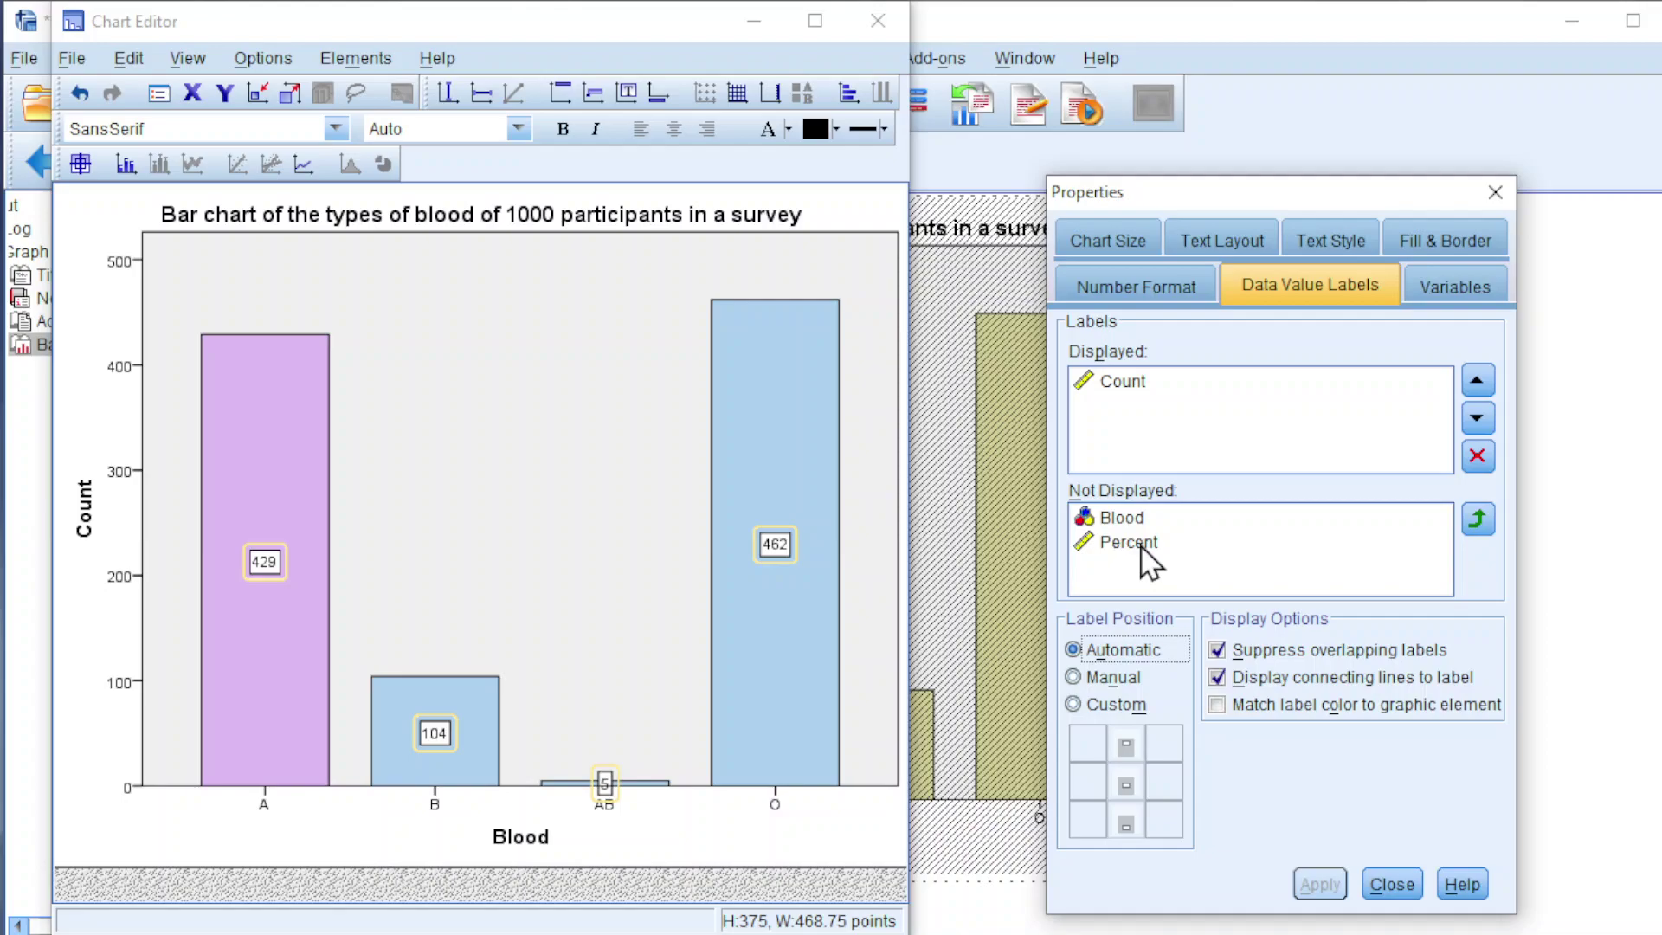
click(1125, 386)
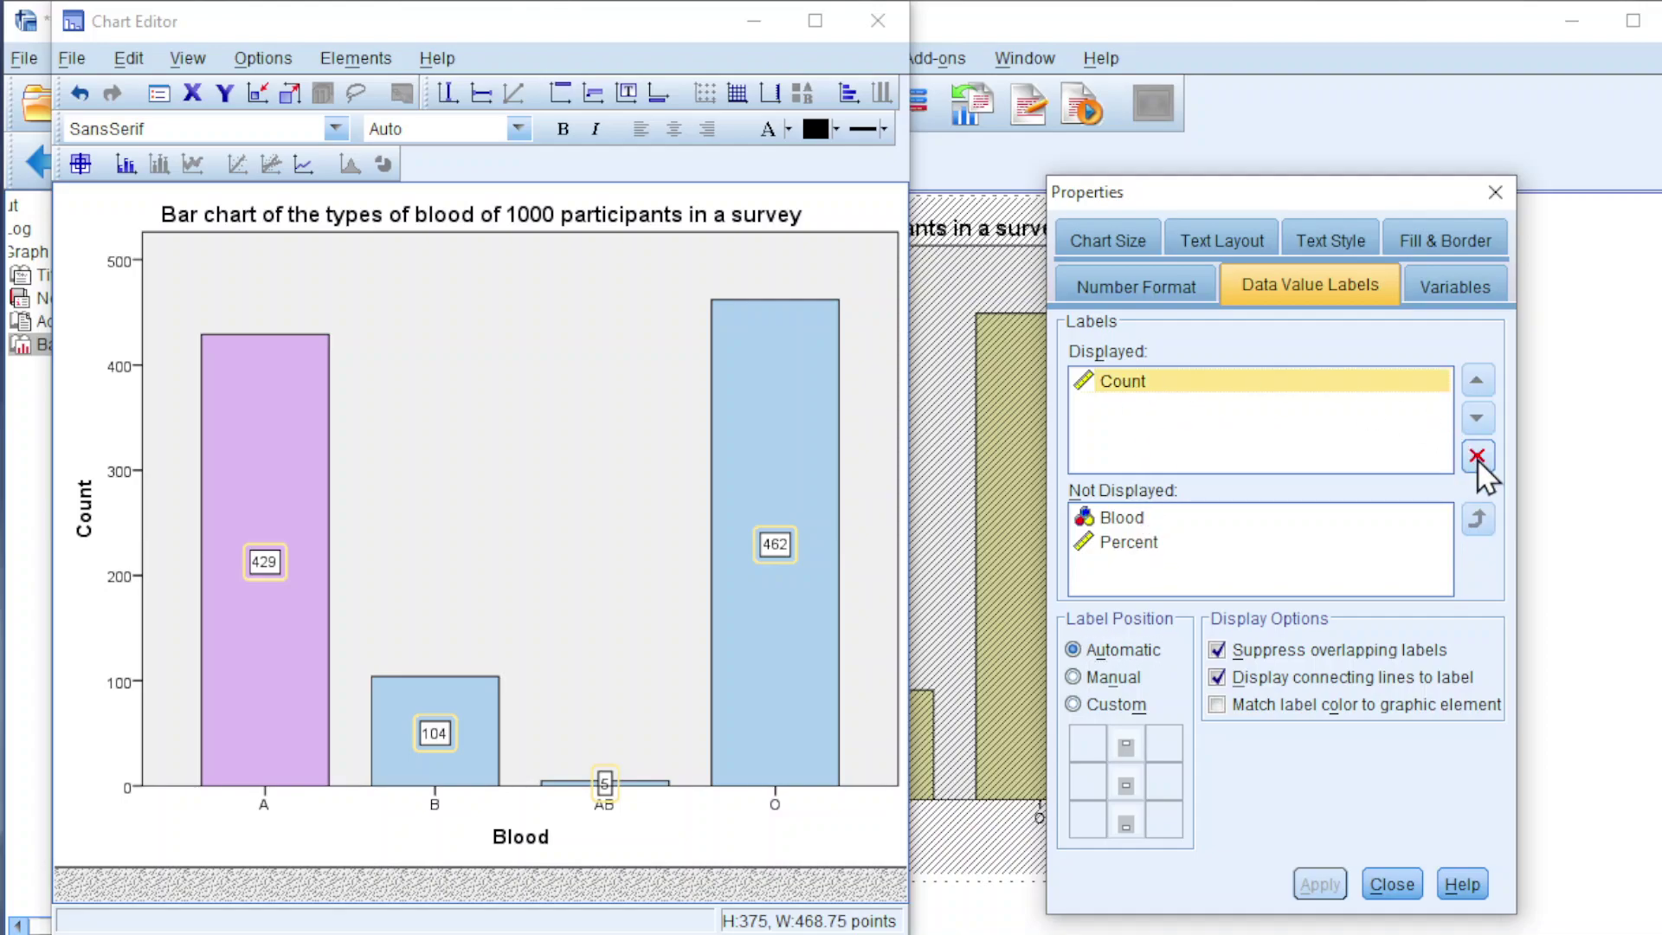
click(1476, 459)
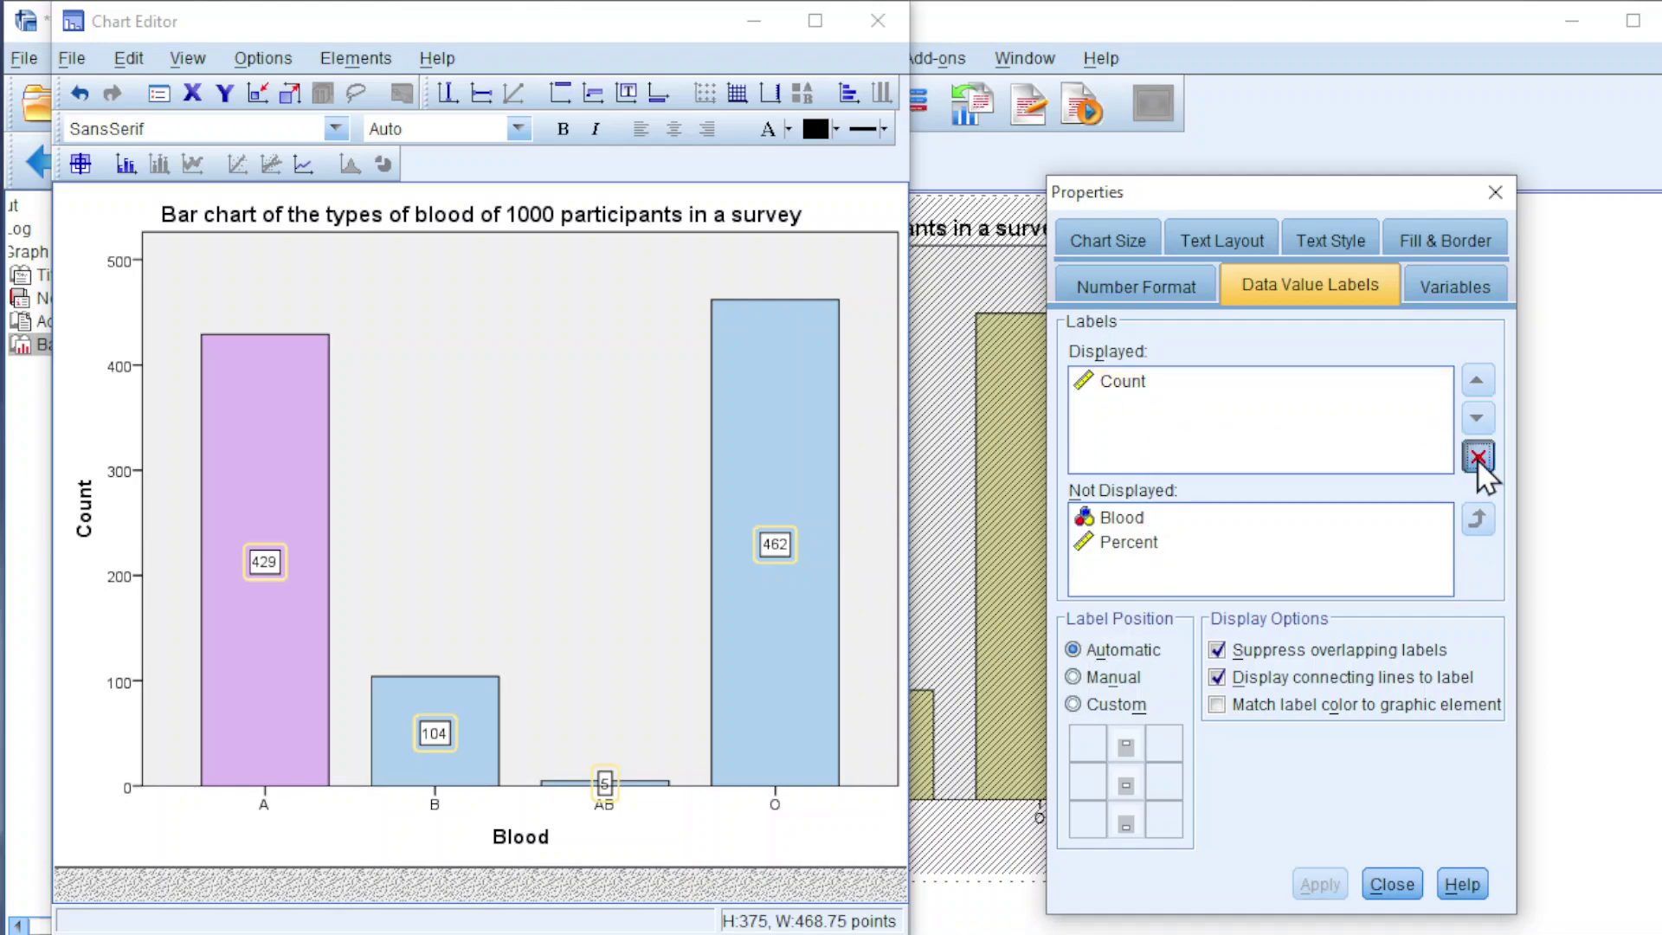
click(1125, 548)
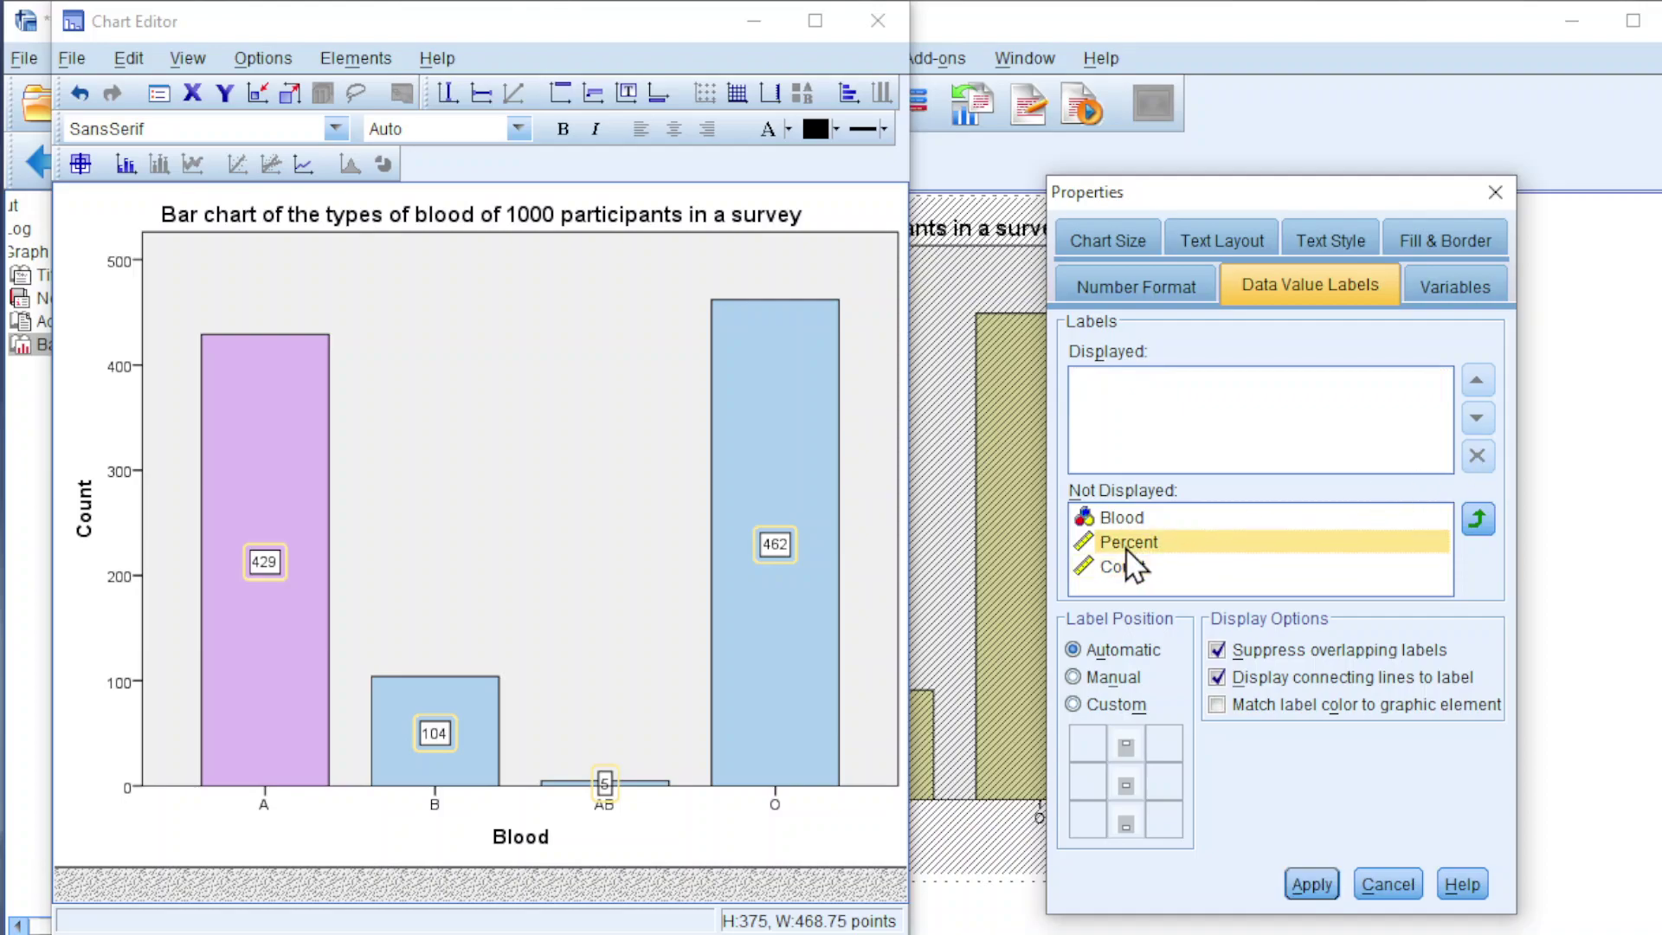
click(1477, 520)
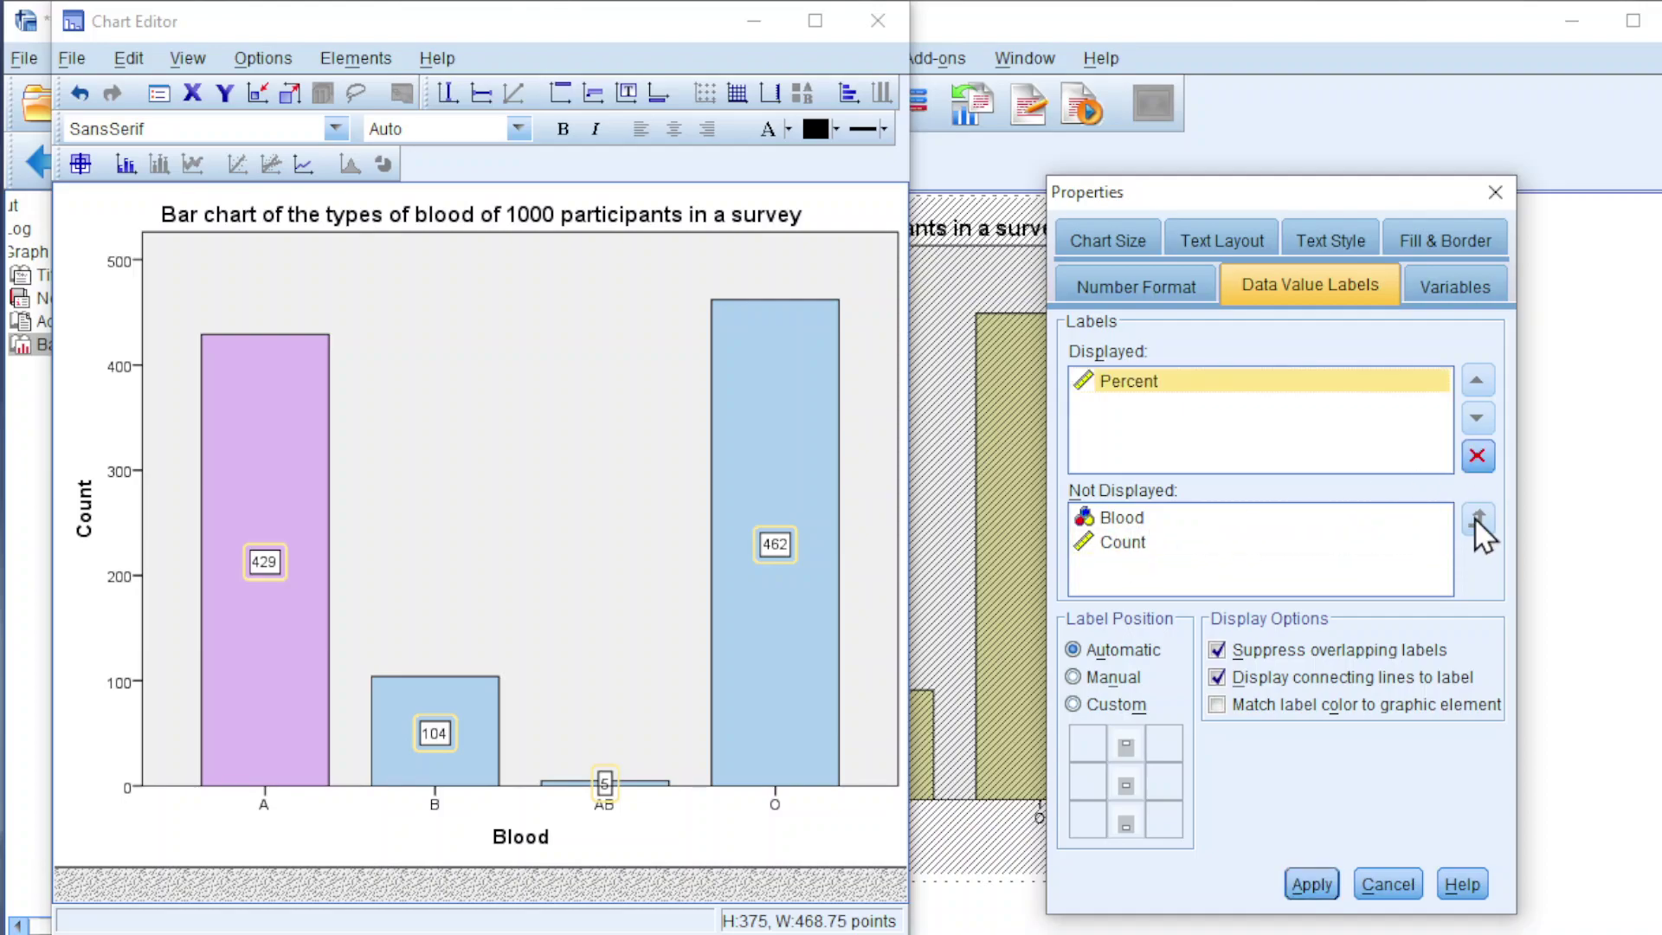
click(1301, 876)
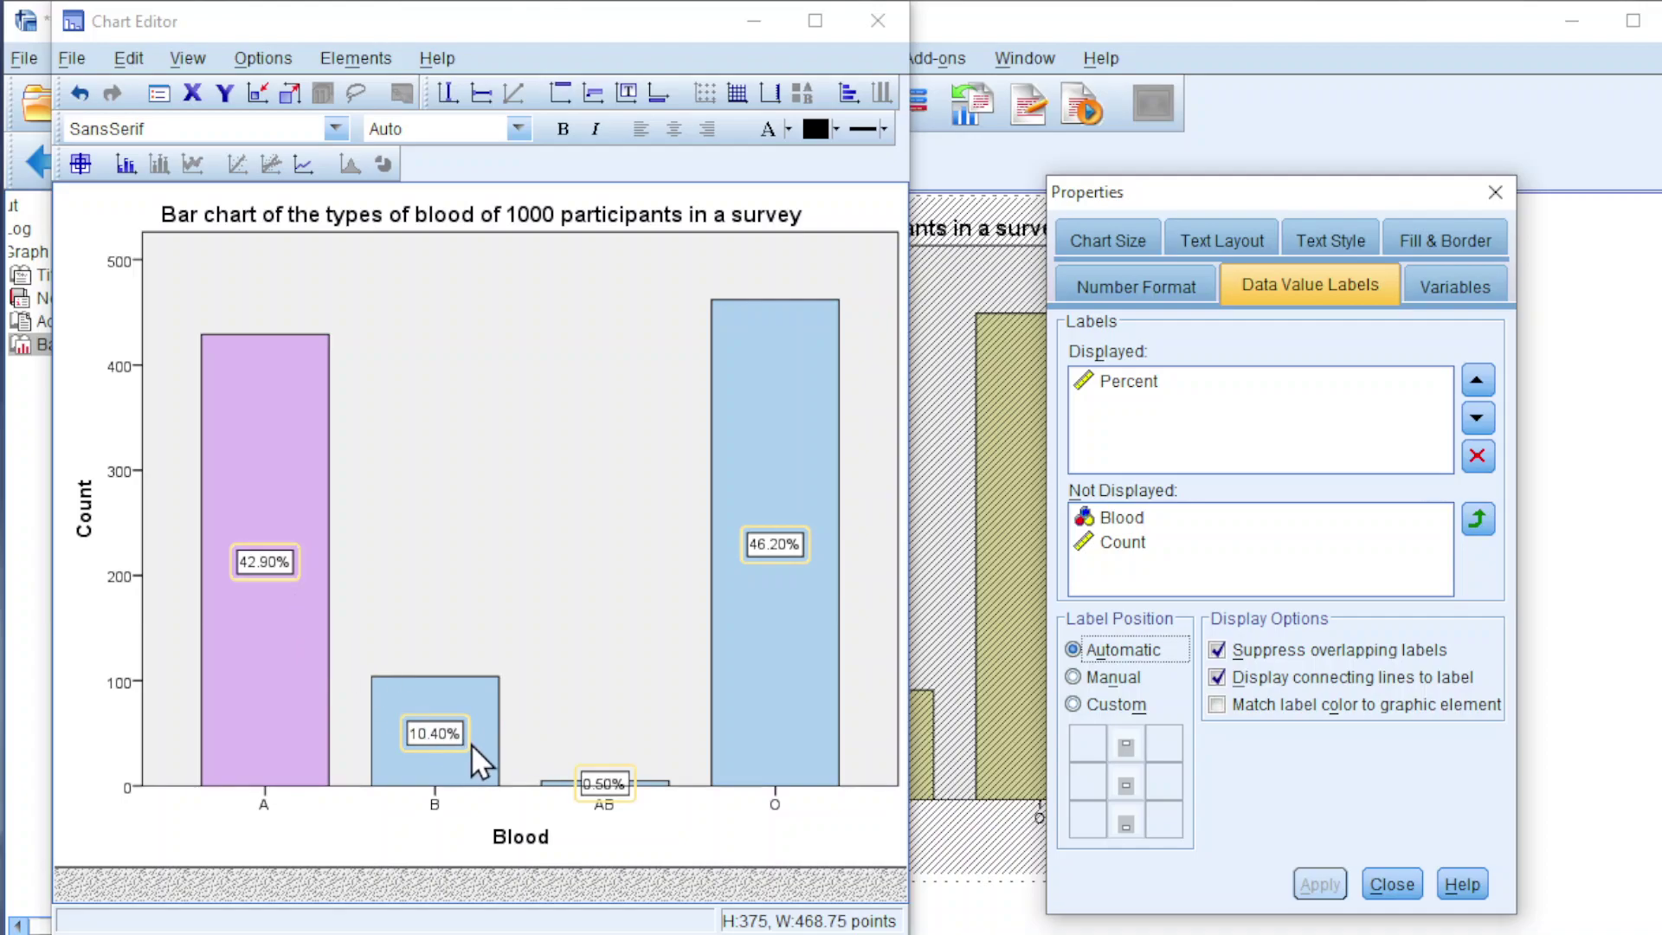
Try custom label positions, then centre the percentage labels on each bar
click(1074, 704)
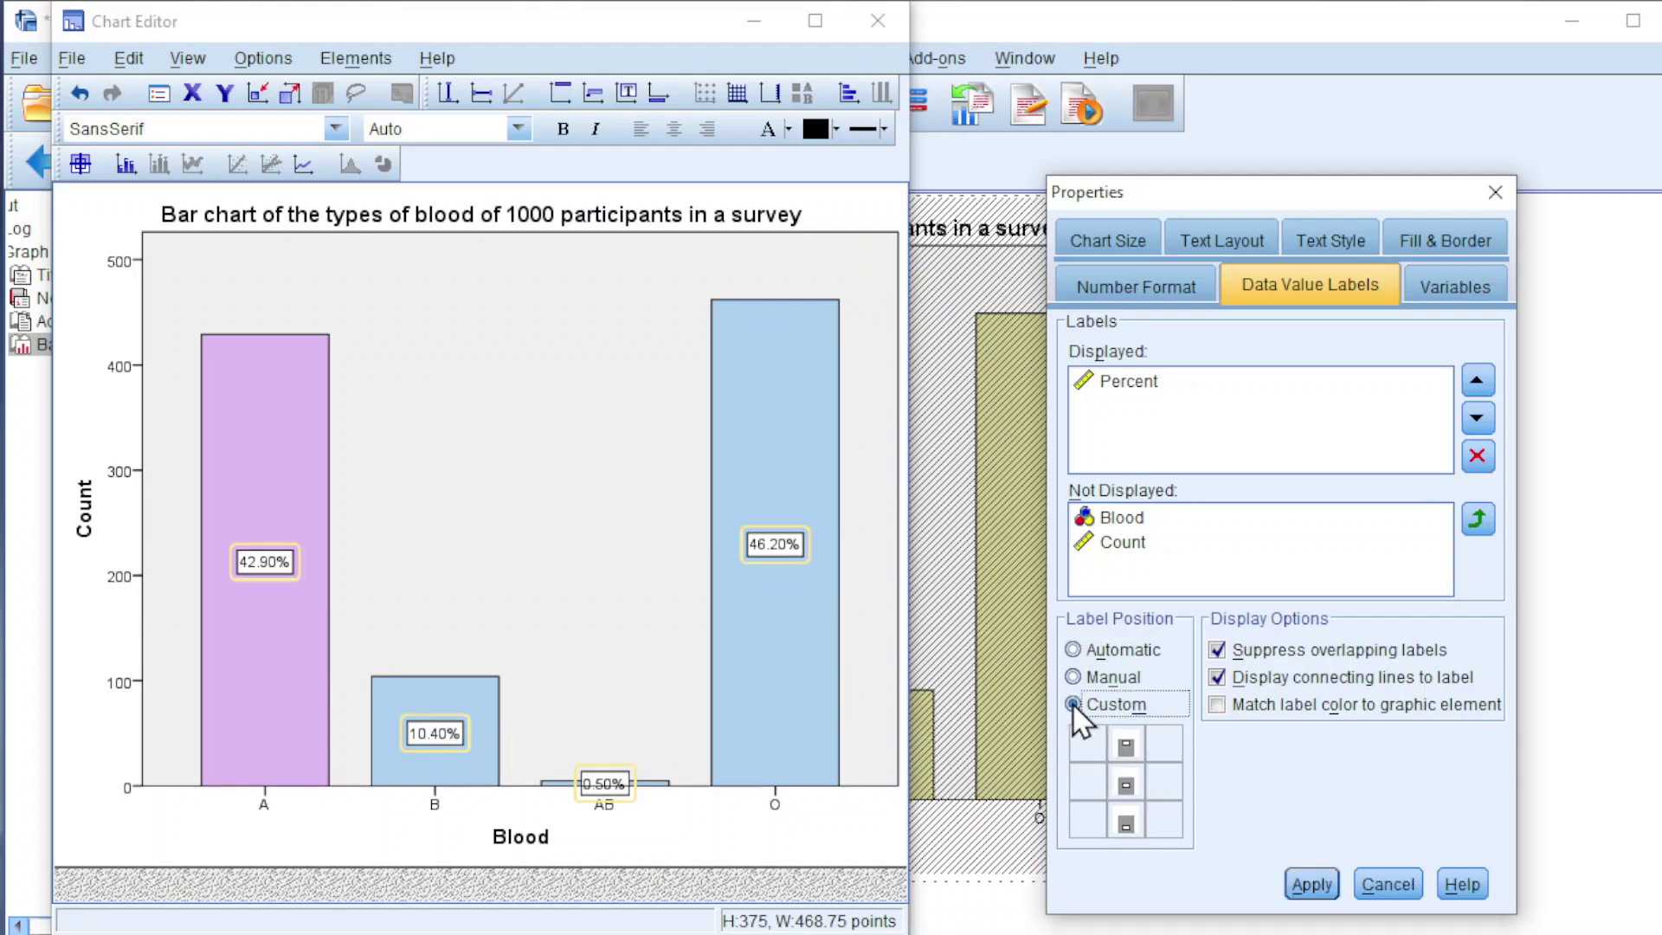
click(1126, 749)
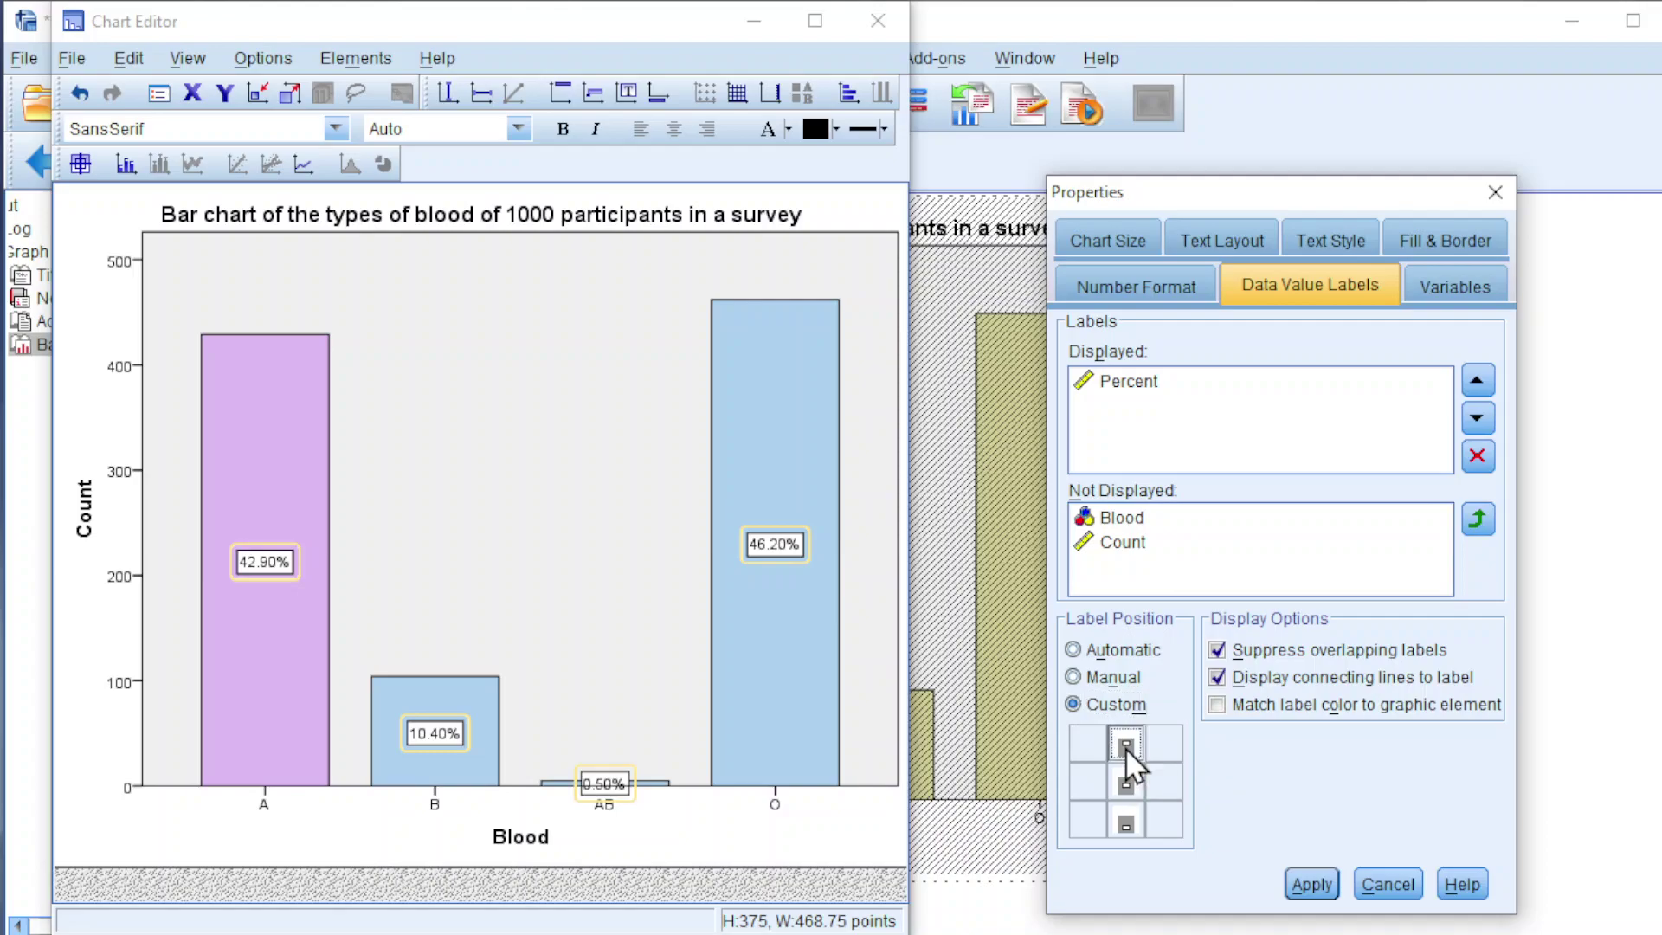
click(1310, 885)
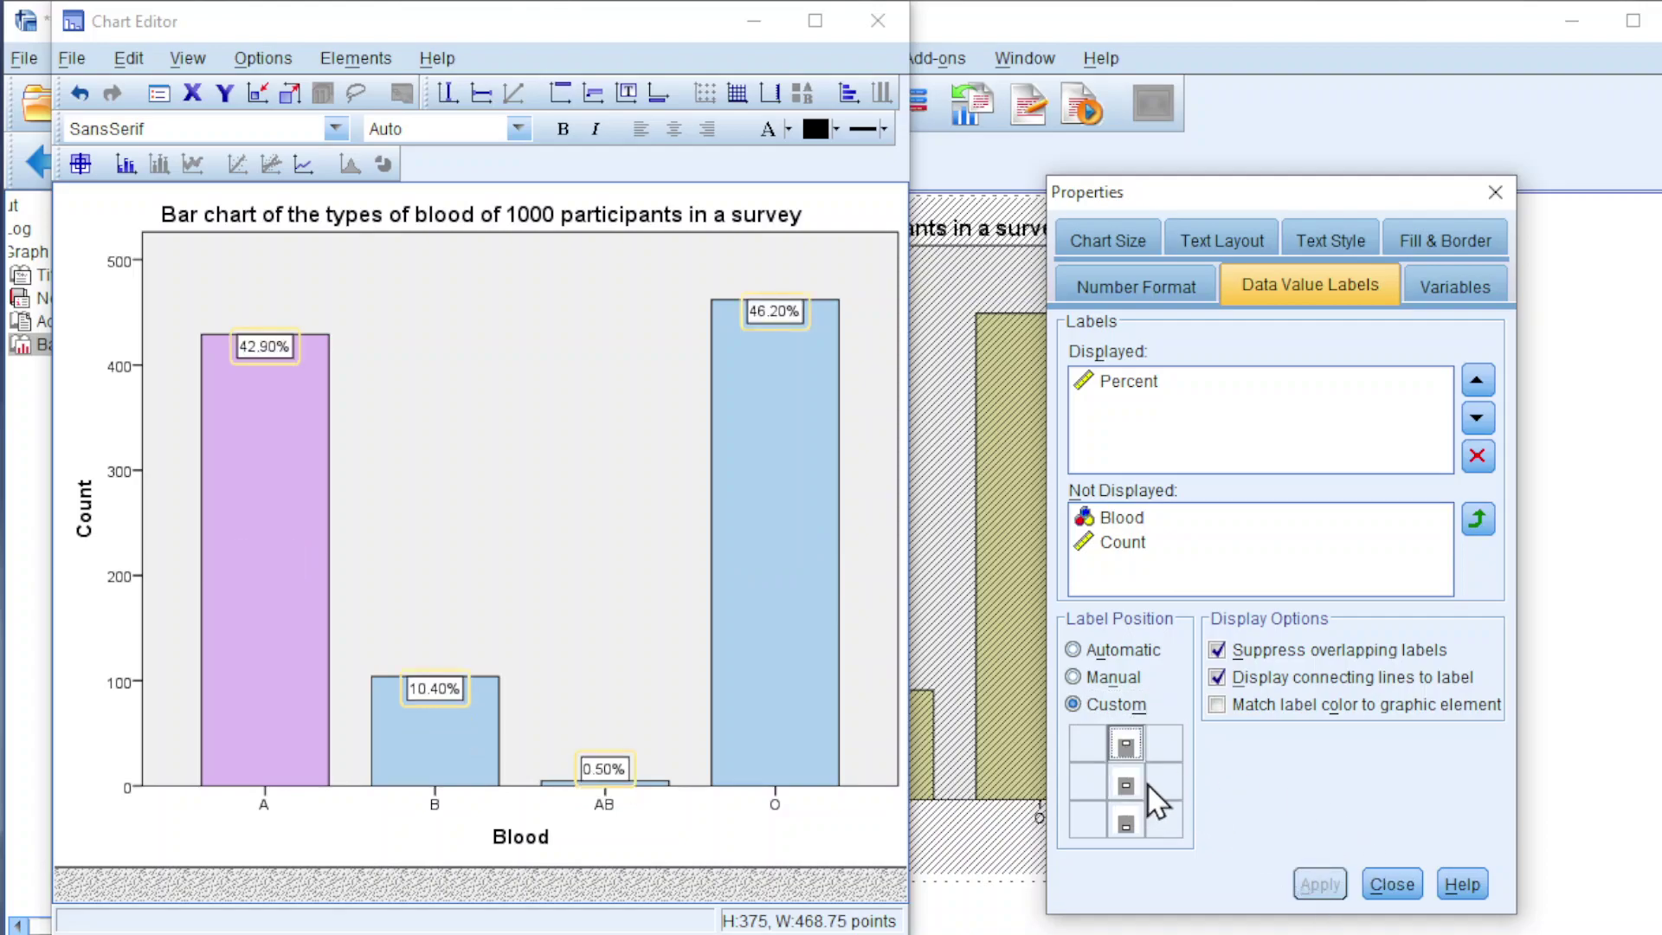
click(1127, 825)
click(1323, 884)
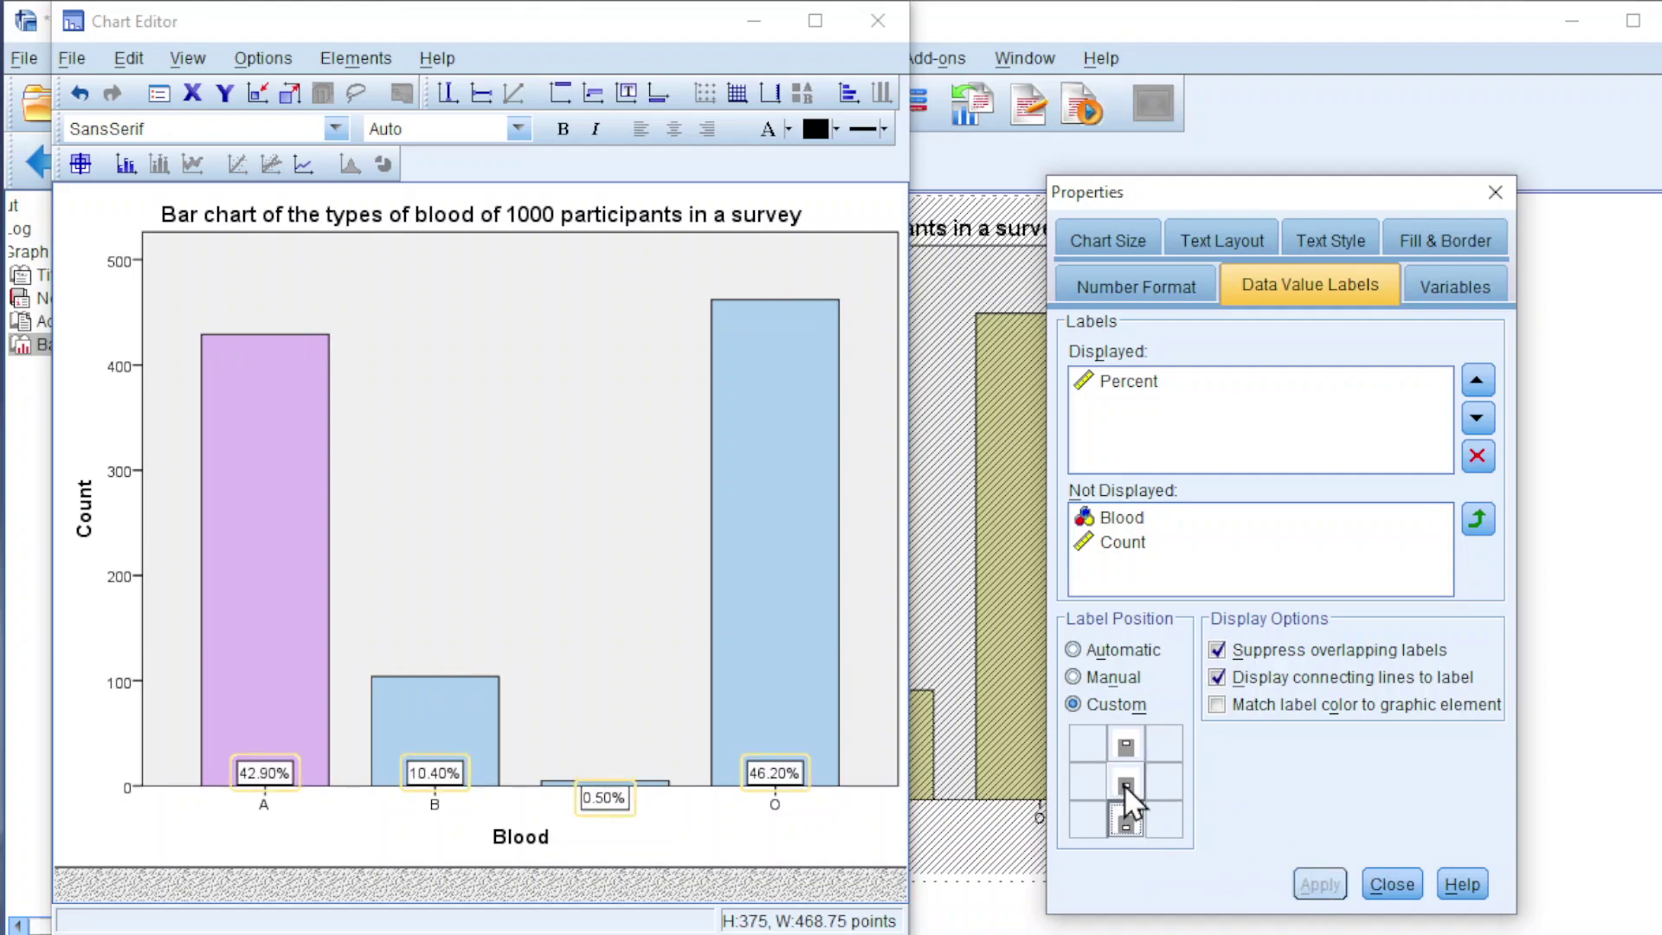
click(1122, 785)
click(1320, 889)
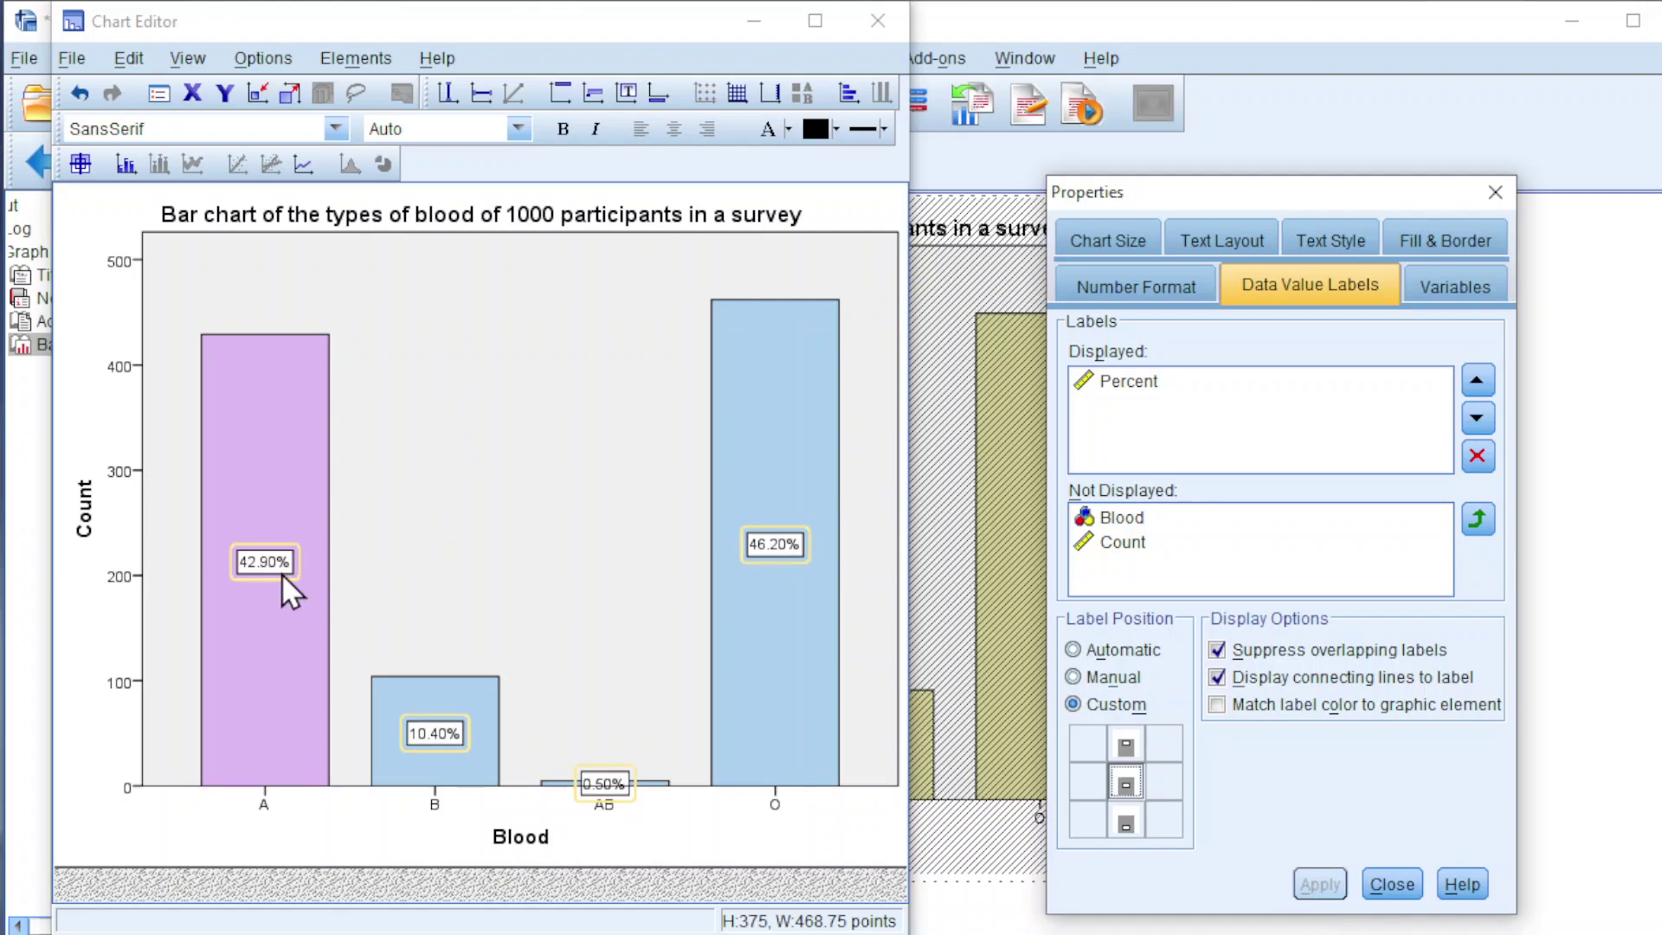
Set the percentage labels to 1 decimal place and close Properties
click(1134, 292)
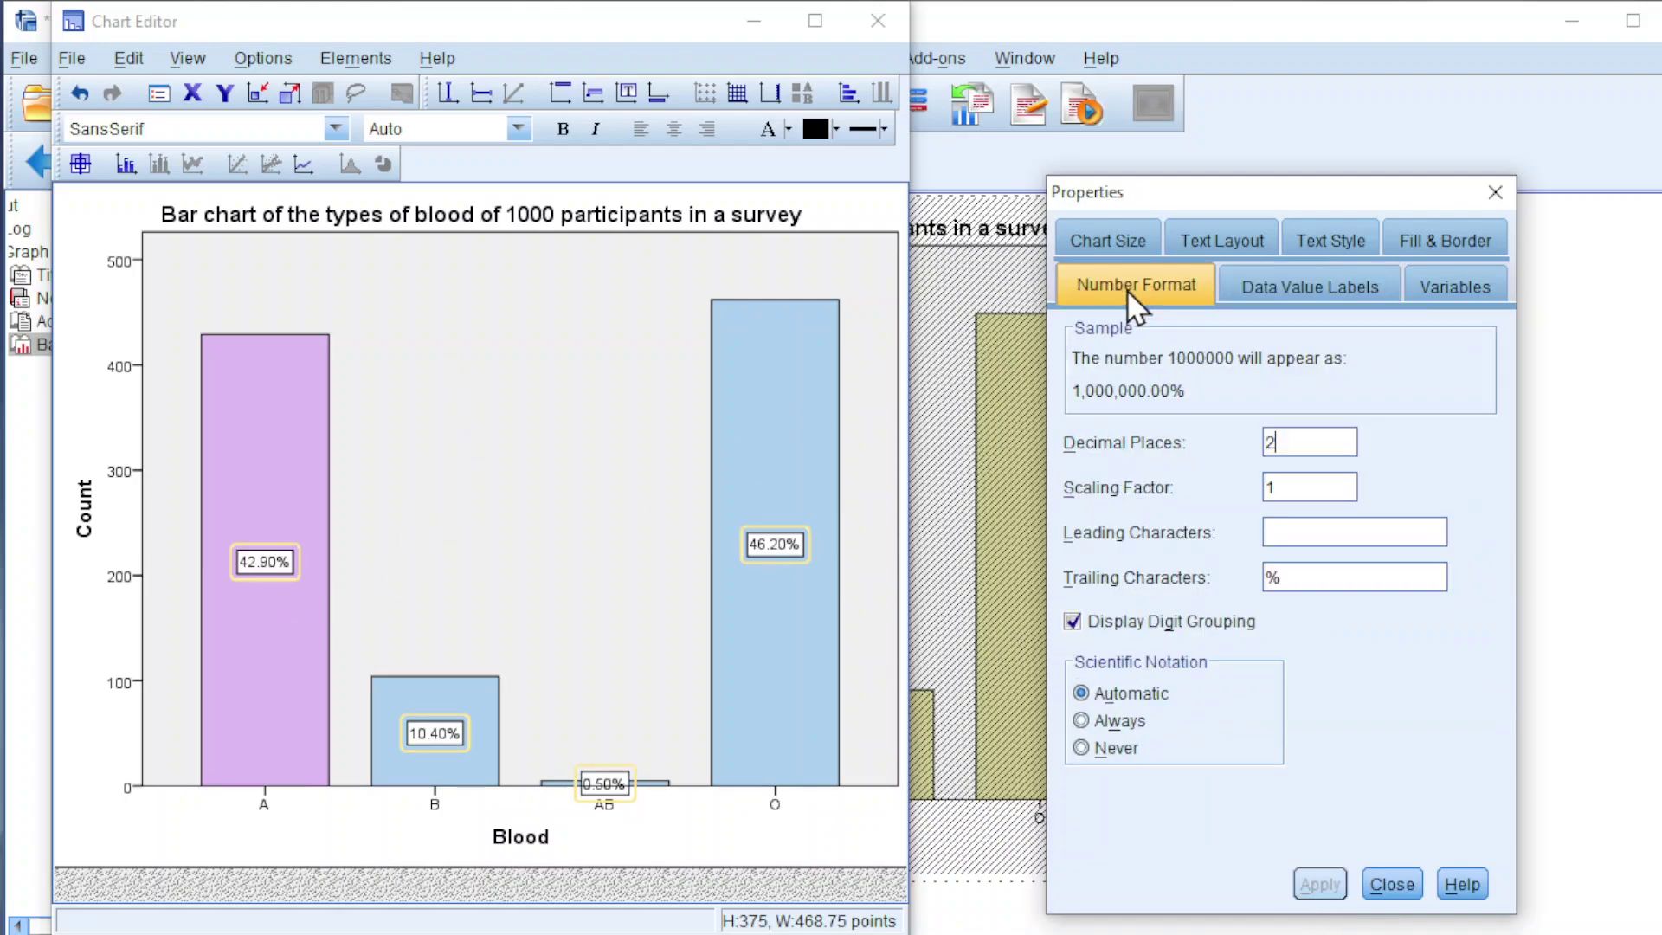
click(1294, 441)
drag(1293, 442, 1239, 442)
text(1)
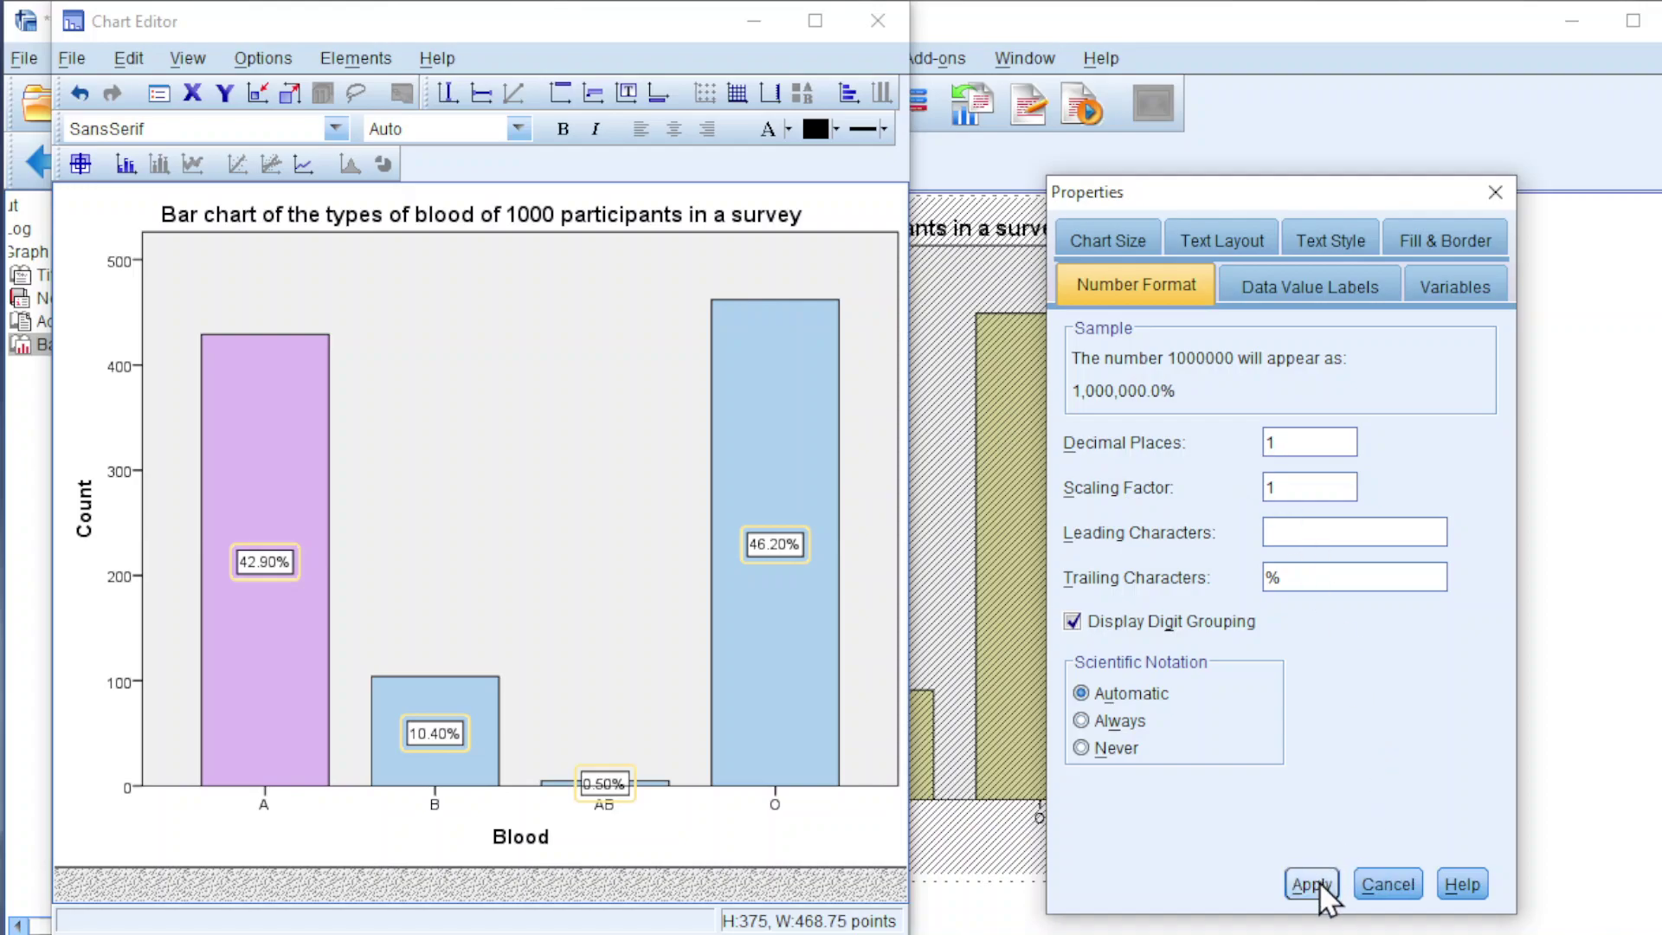
click(1320, 881)
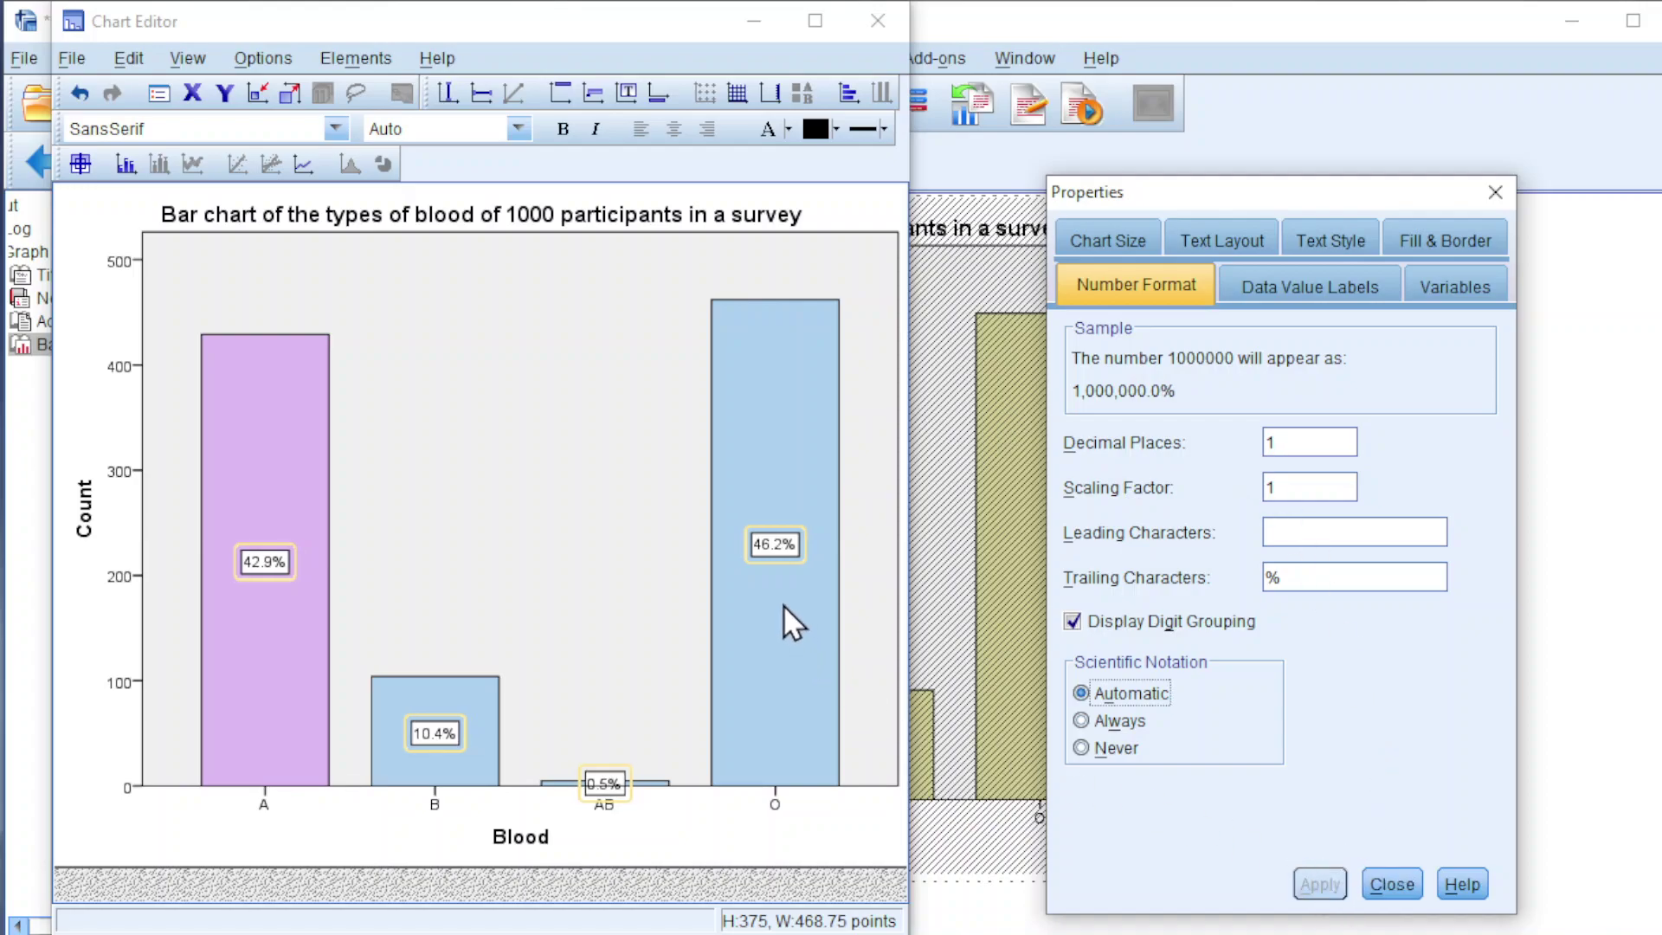
click(1398, 883)
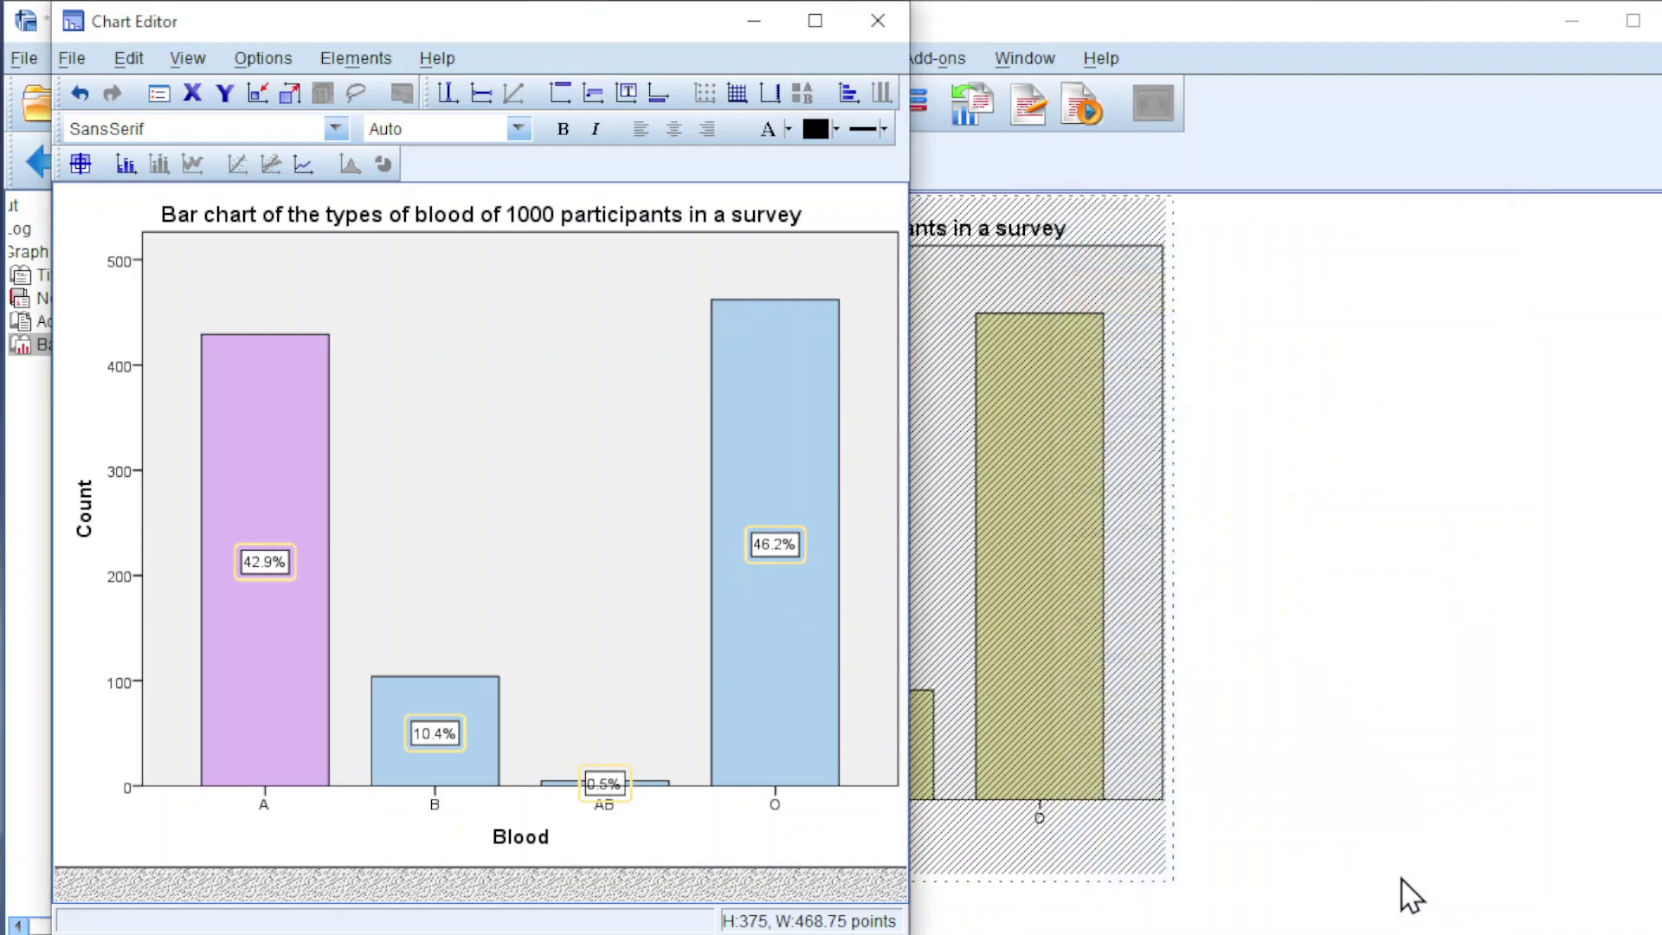
Close the Chart Editor and start a pie chart using summaries for groups of cases
click(878, 21)
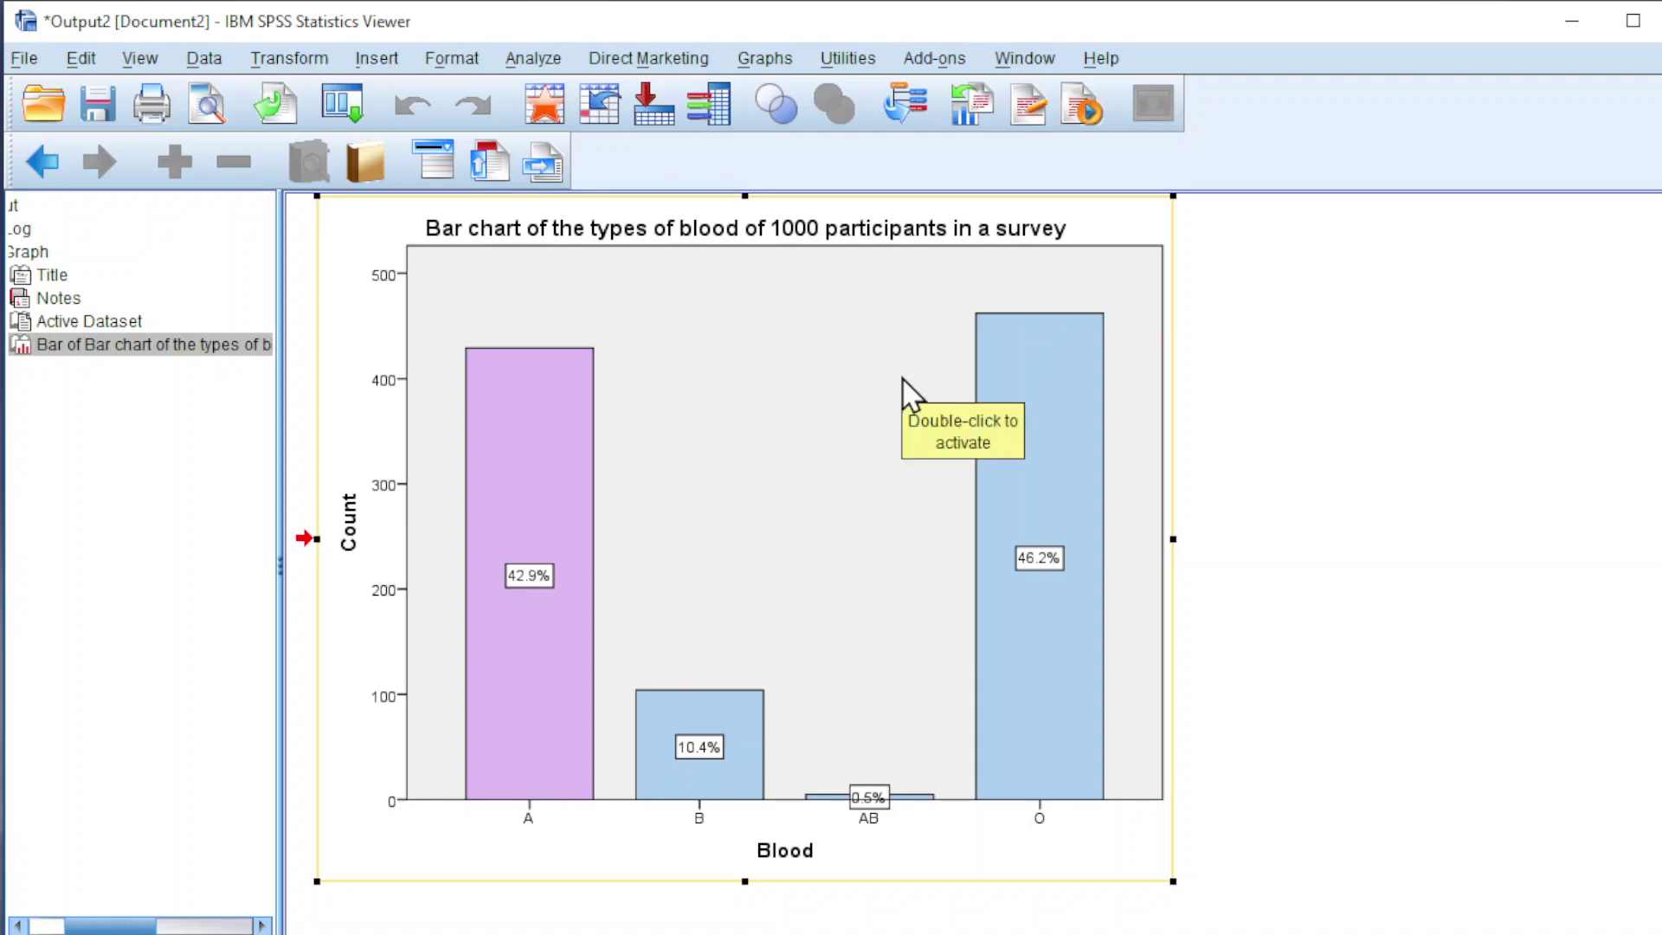
click(766, 59)
mouse_move(826, 232)
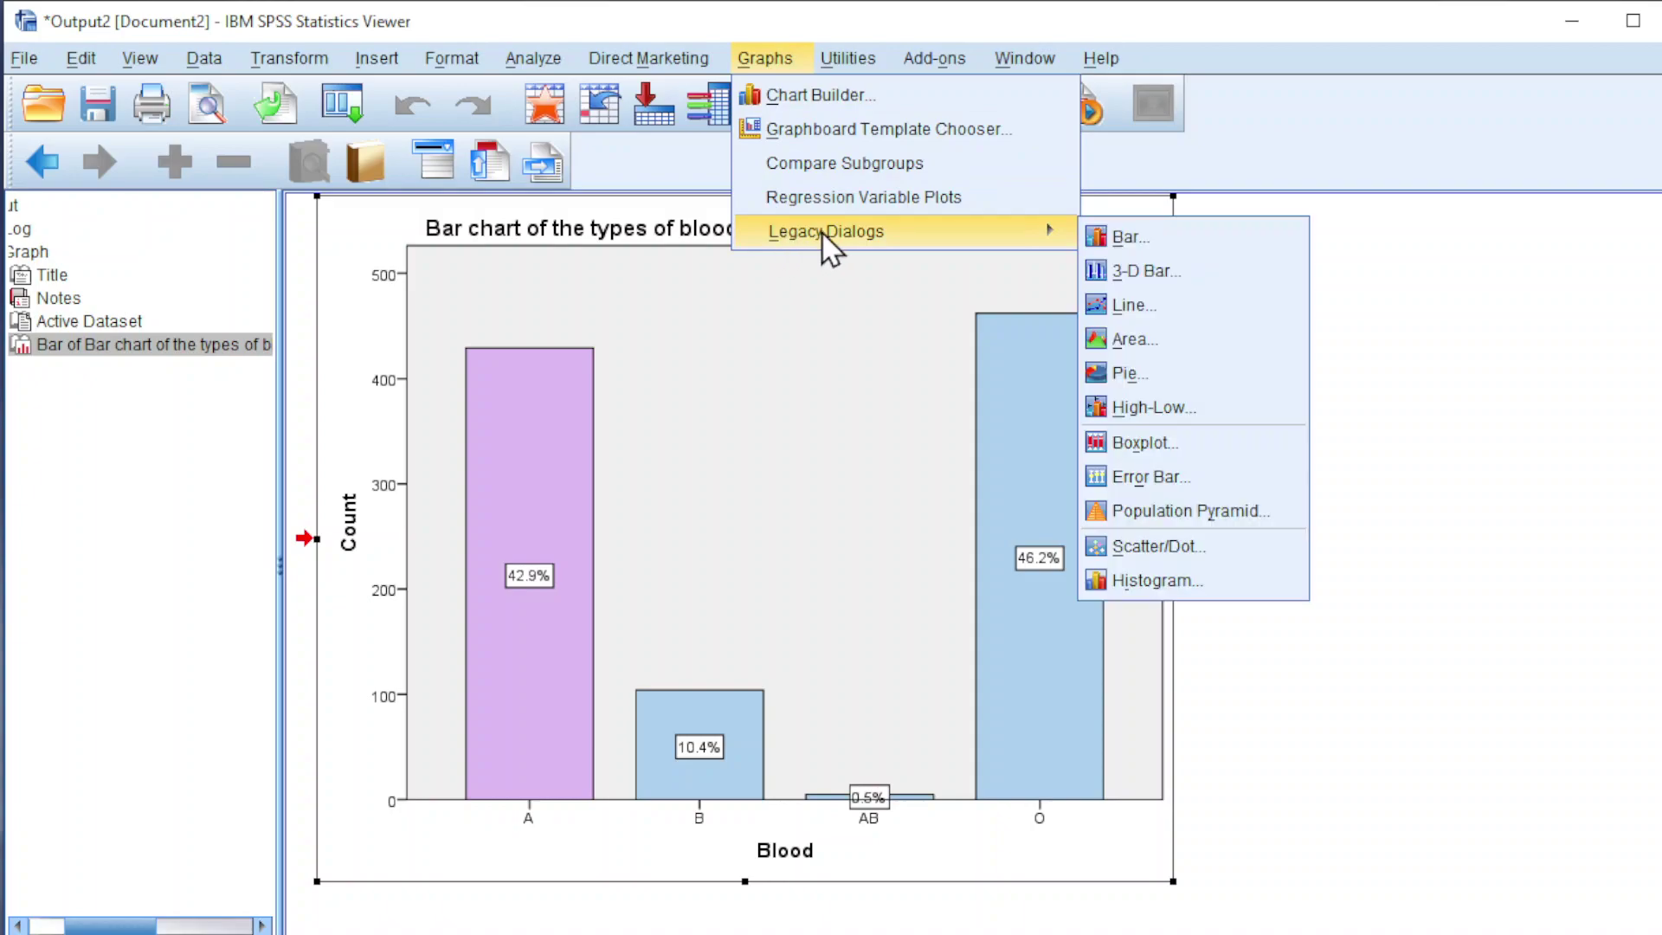
click(1127, 374)
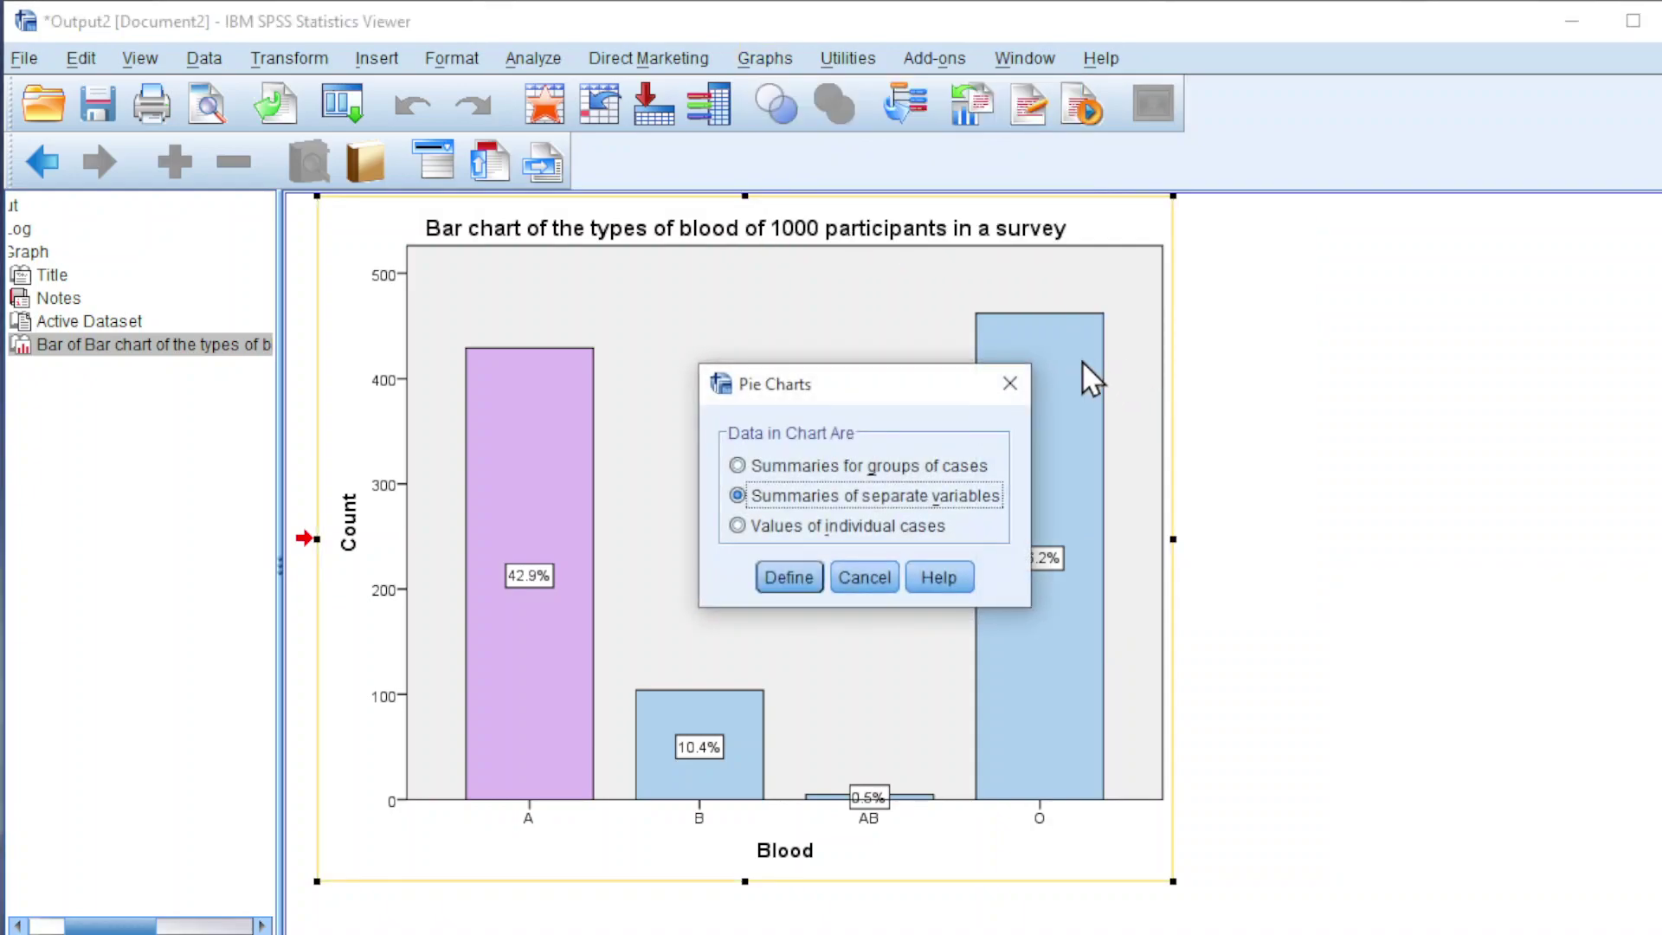
click(807, 473)
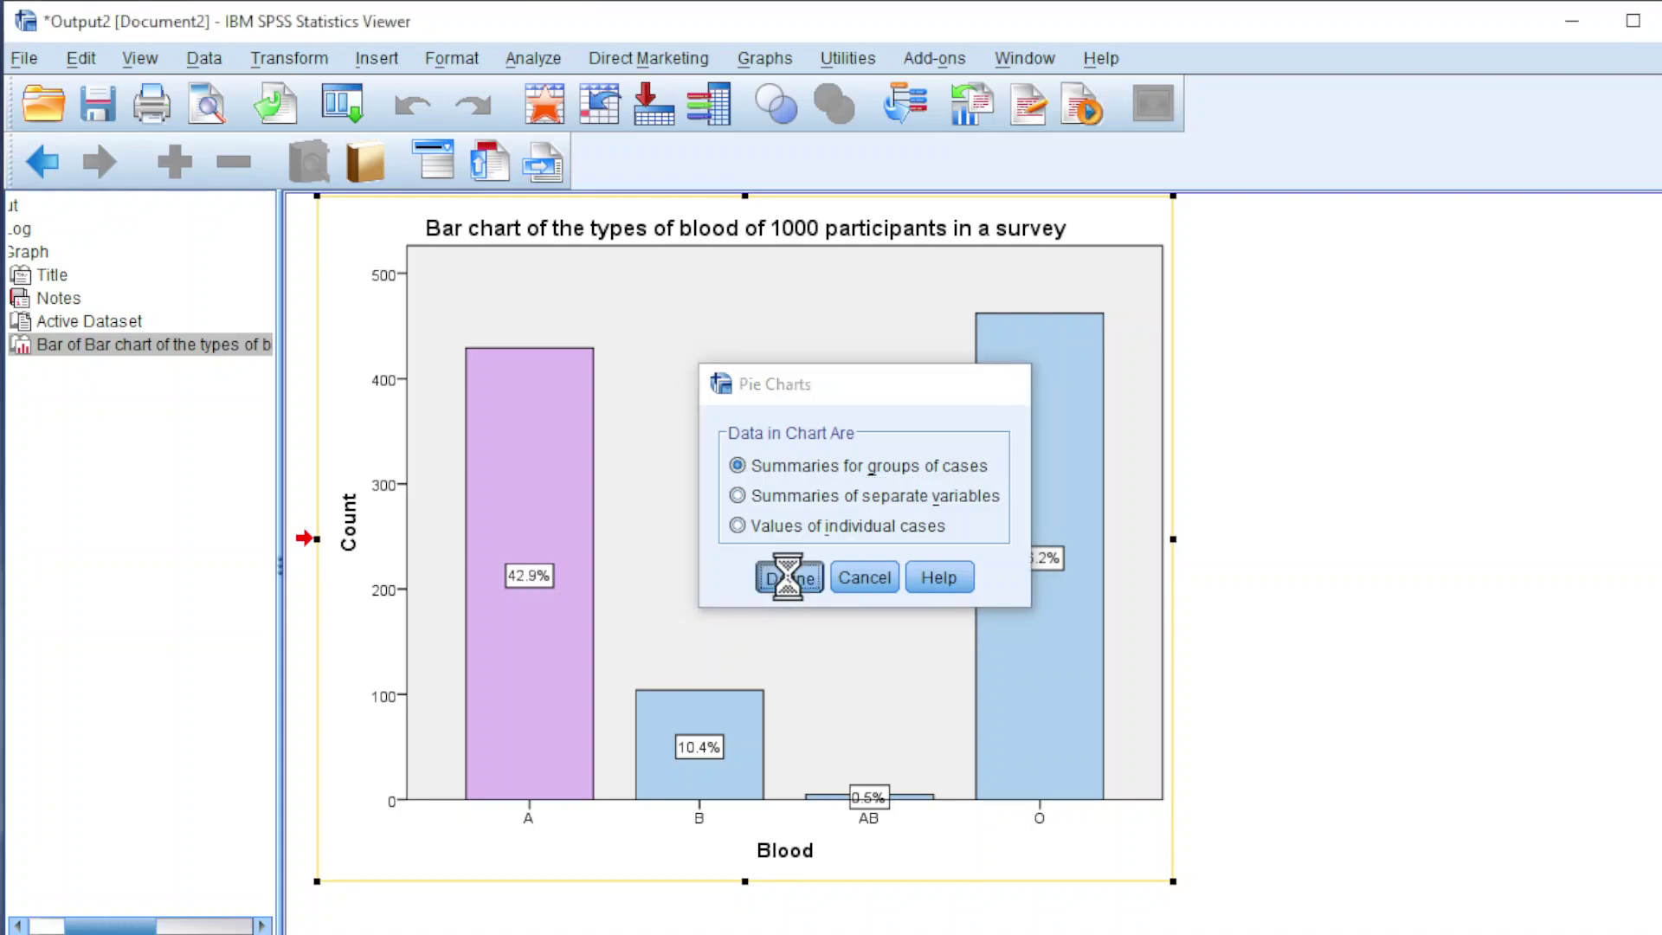
Create a Blood pie chart titled 'Pie chart of the types of blood of 1000 participants in a survey'
click(789, 577)
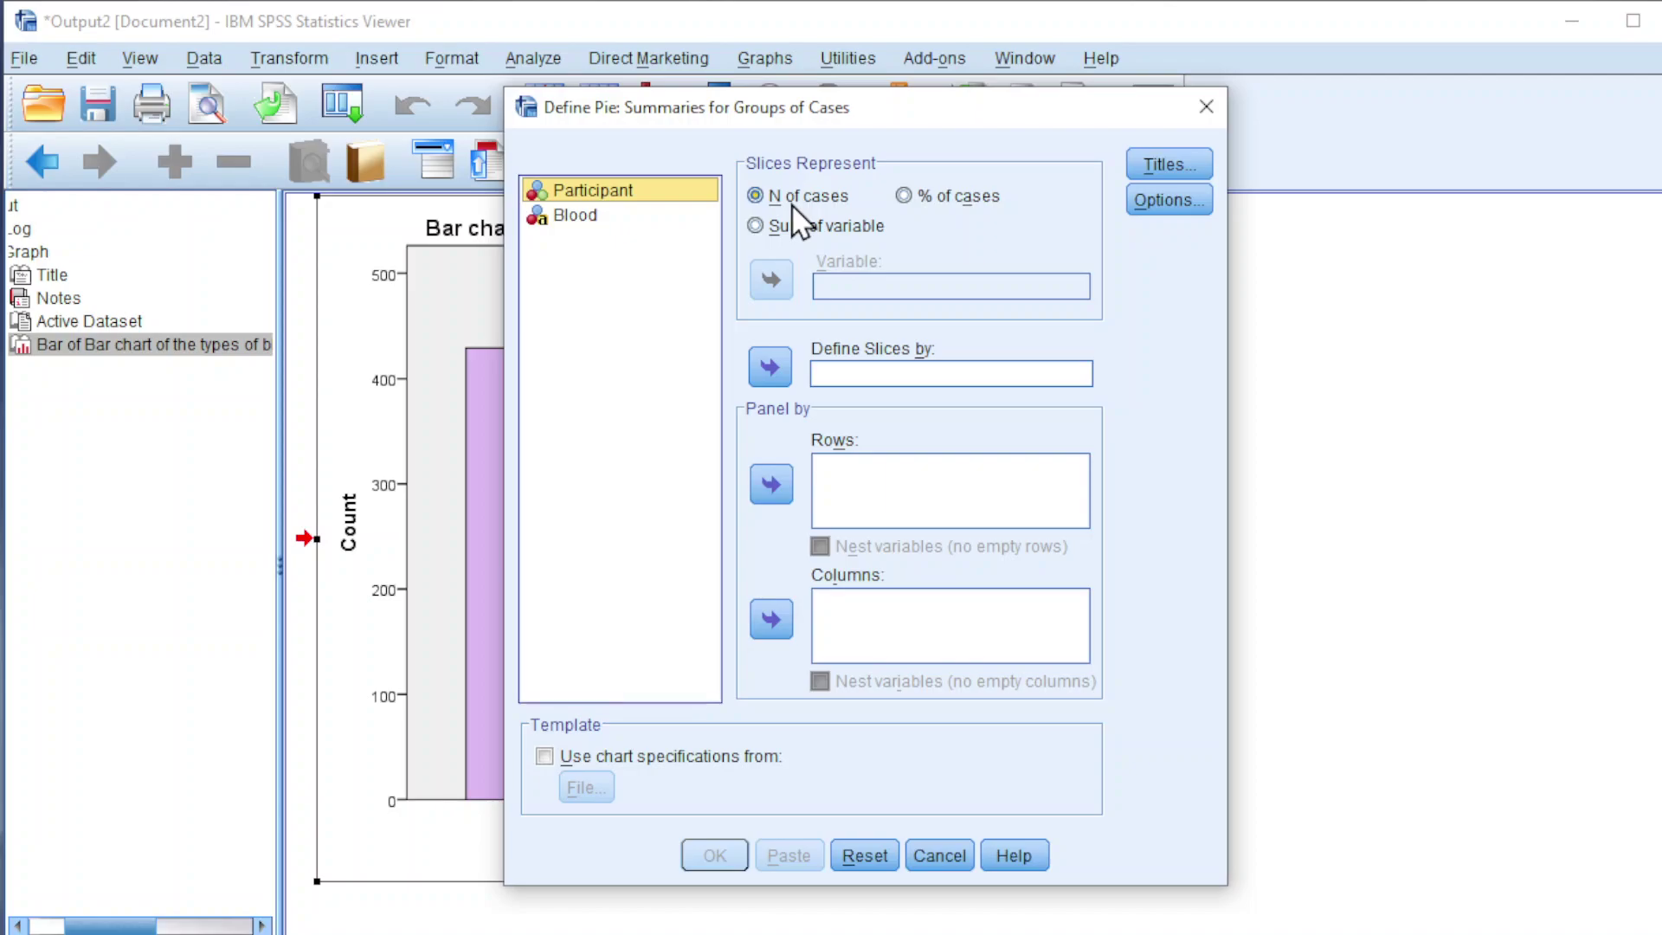
click(578, 216)
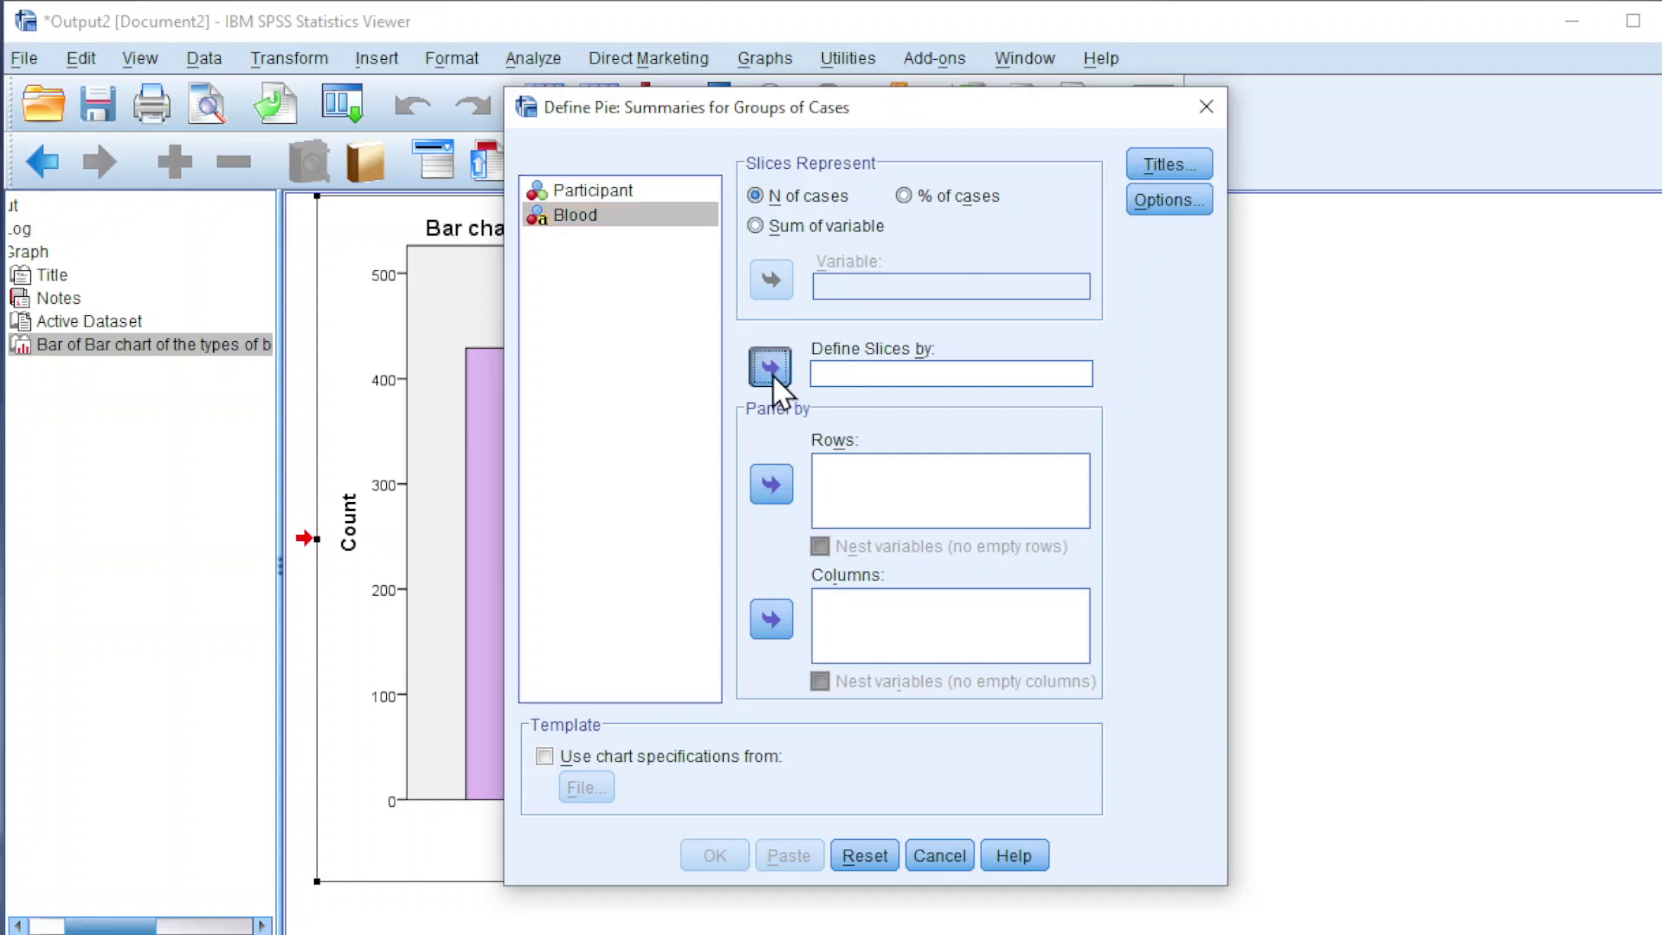
click(770, 369)
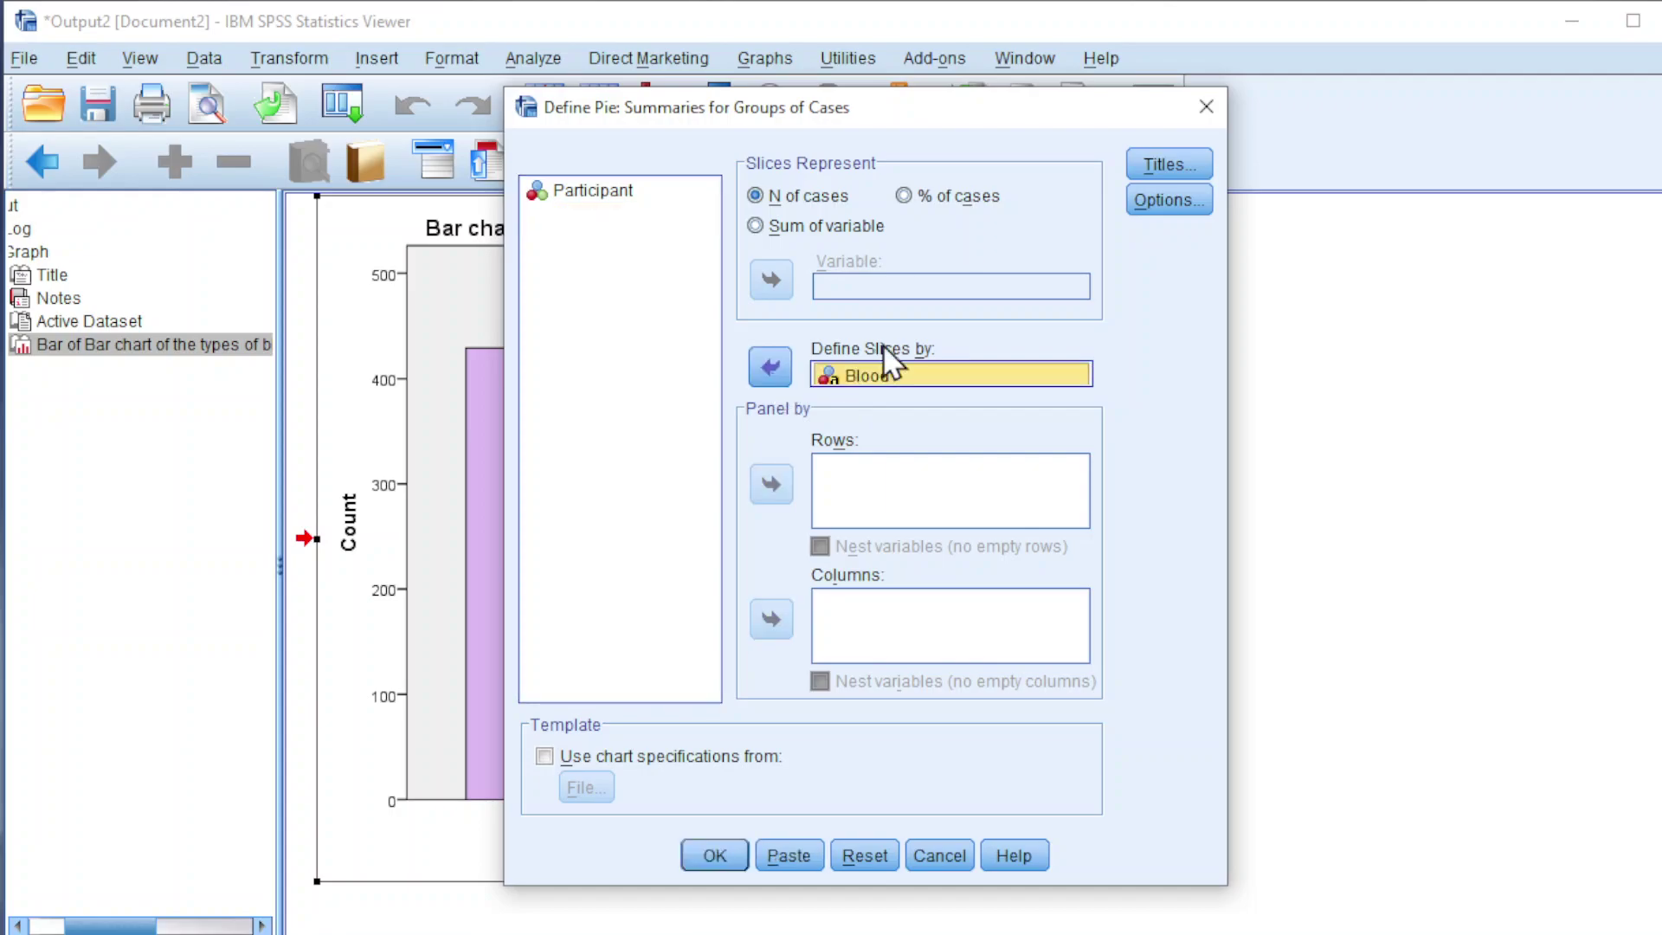
click(1144, 167)
text(Bar chart of the types of blood of 1000 participants in a survey)
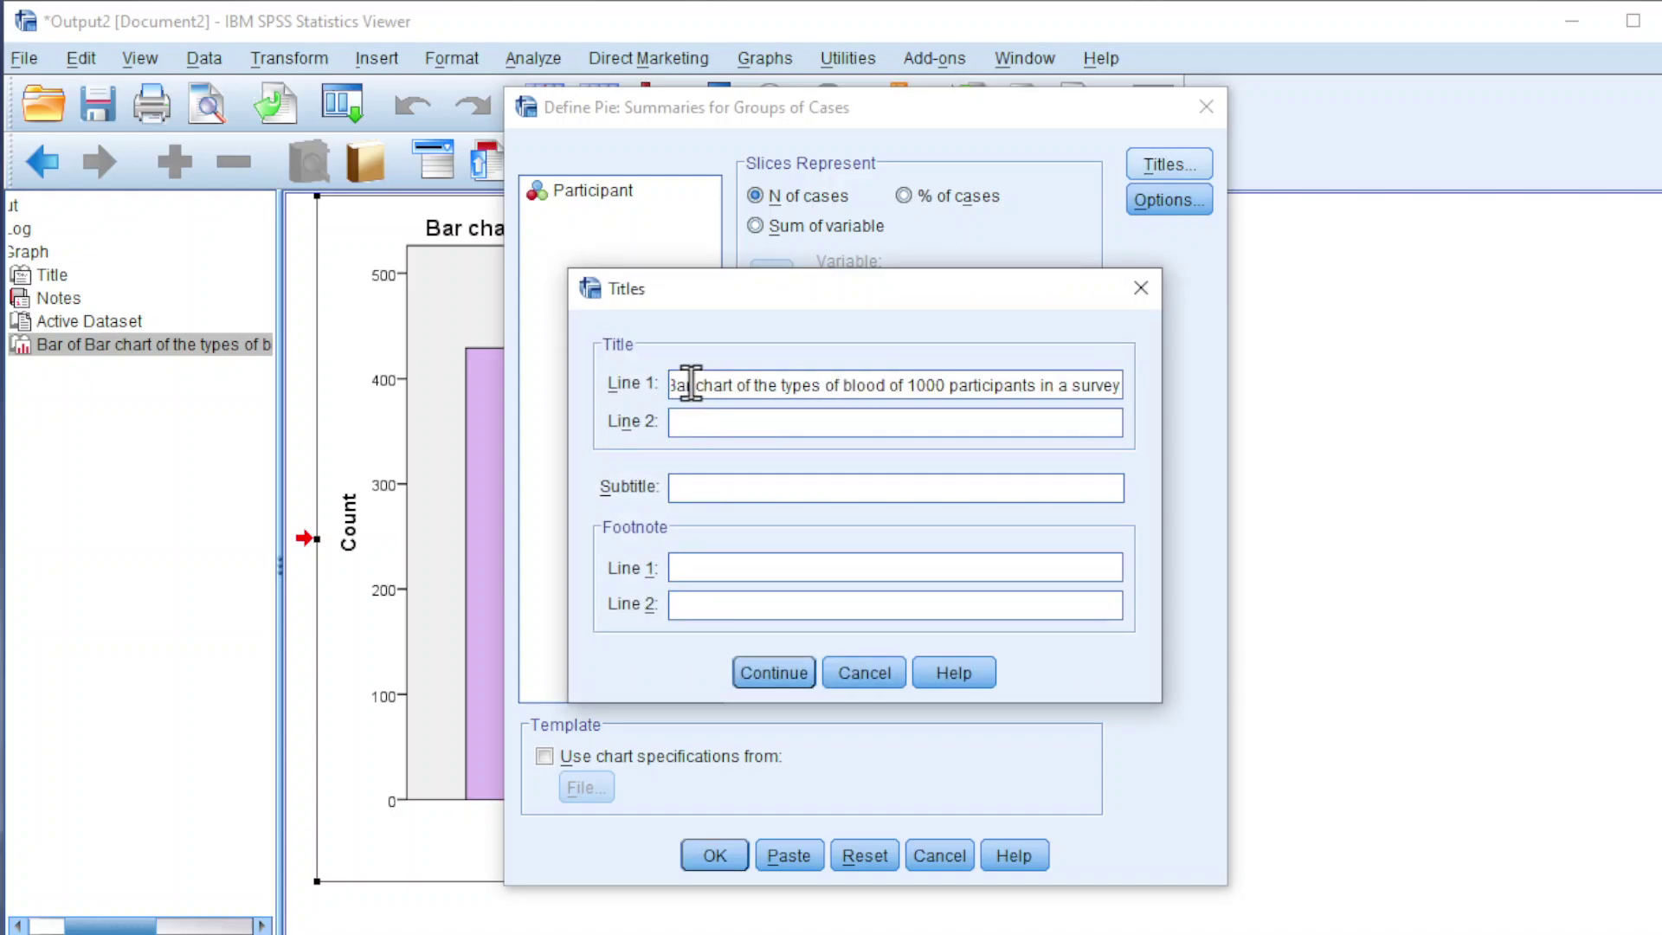
double_click(690, 384)
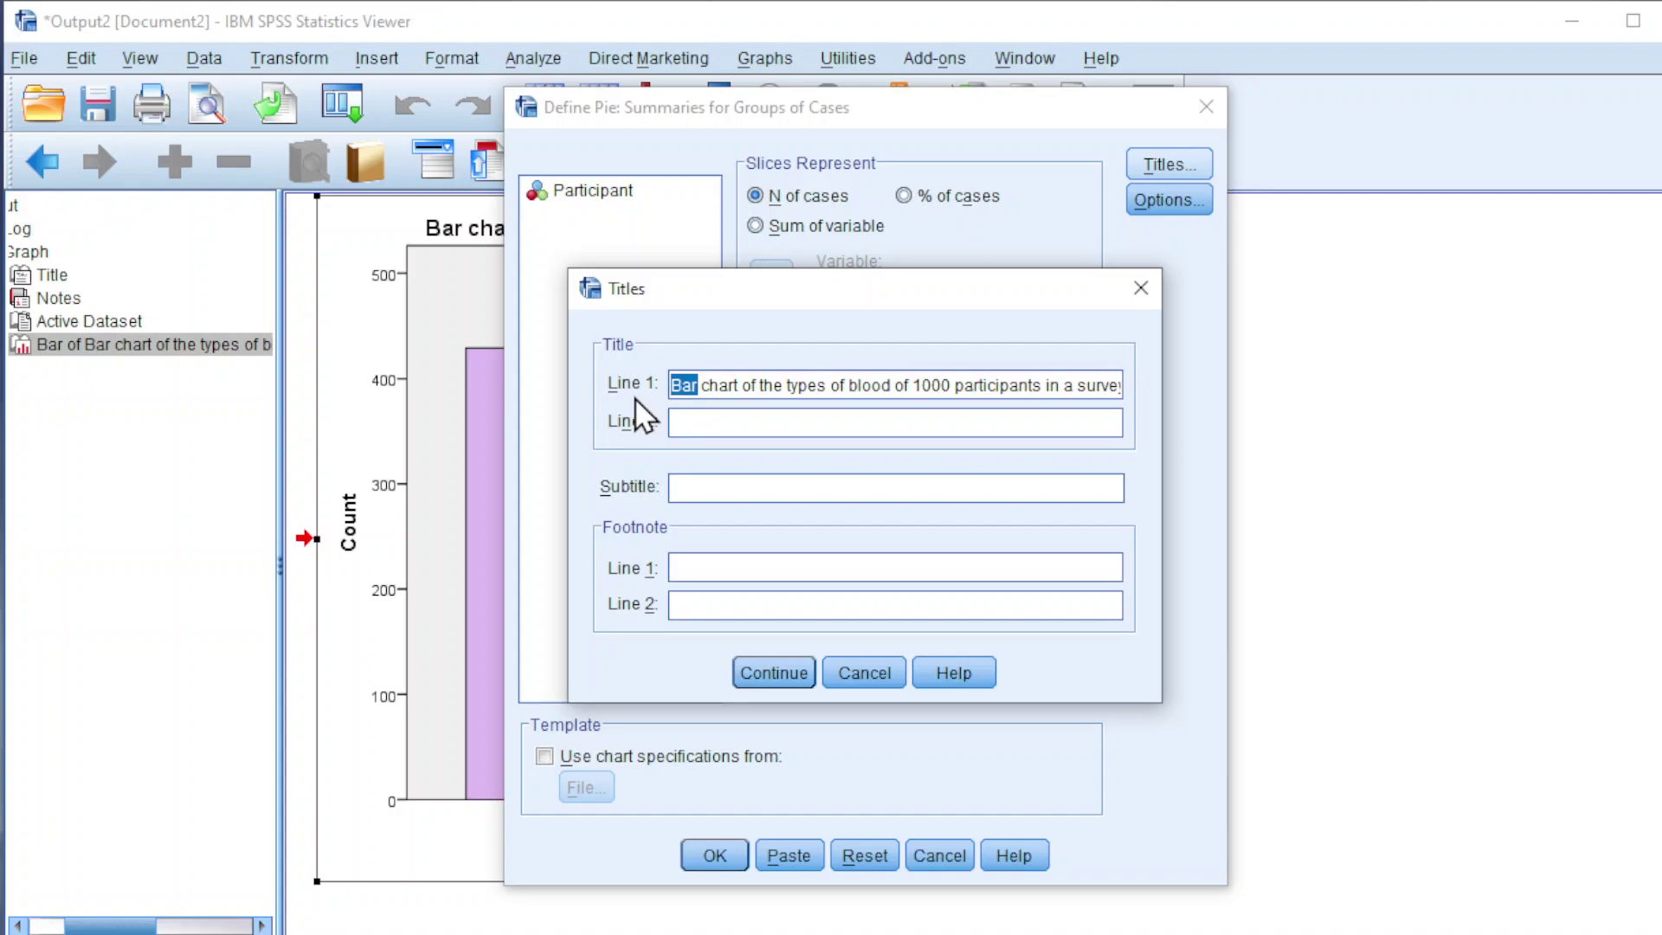
text(Pie)
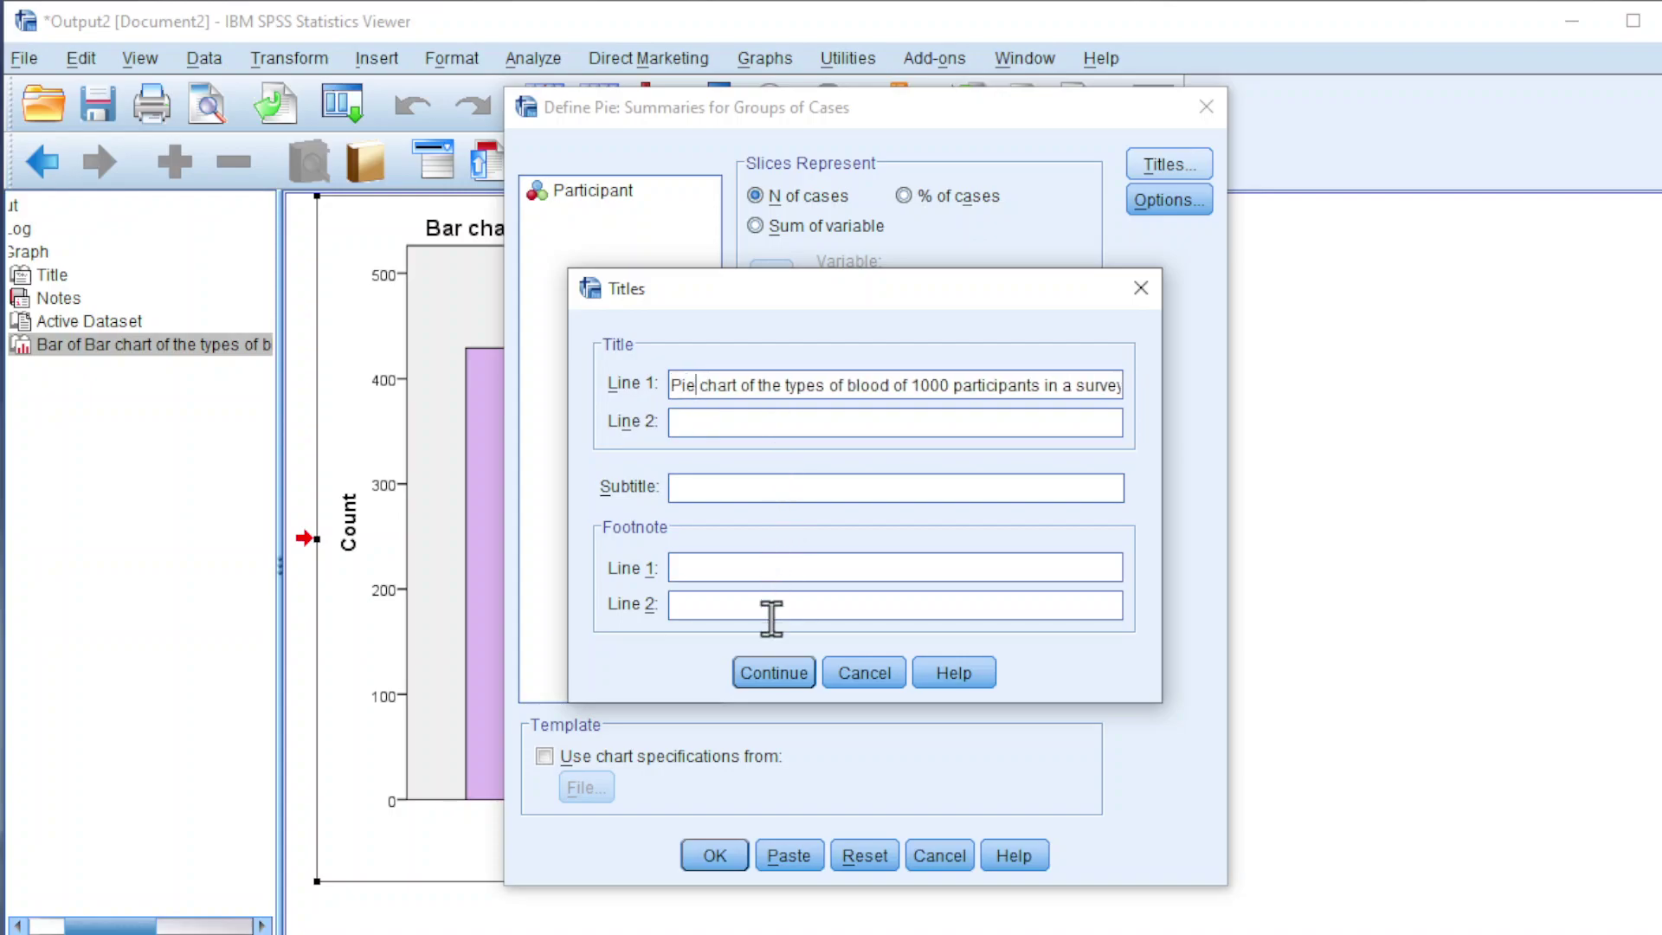
click(771, 675)
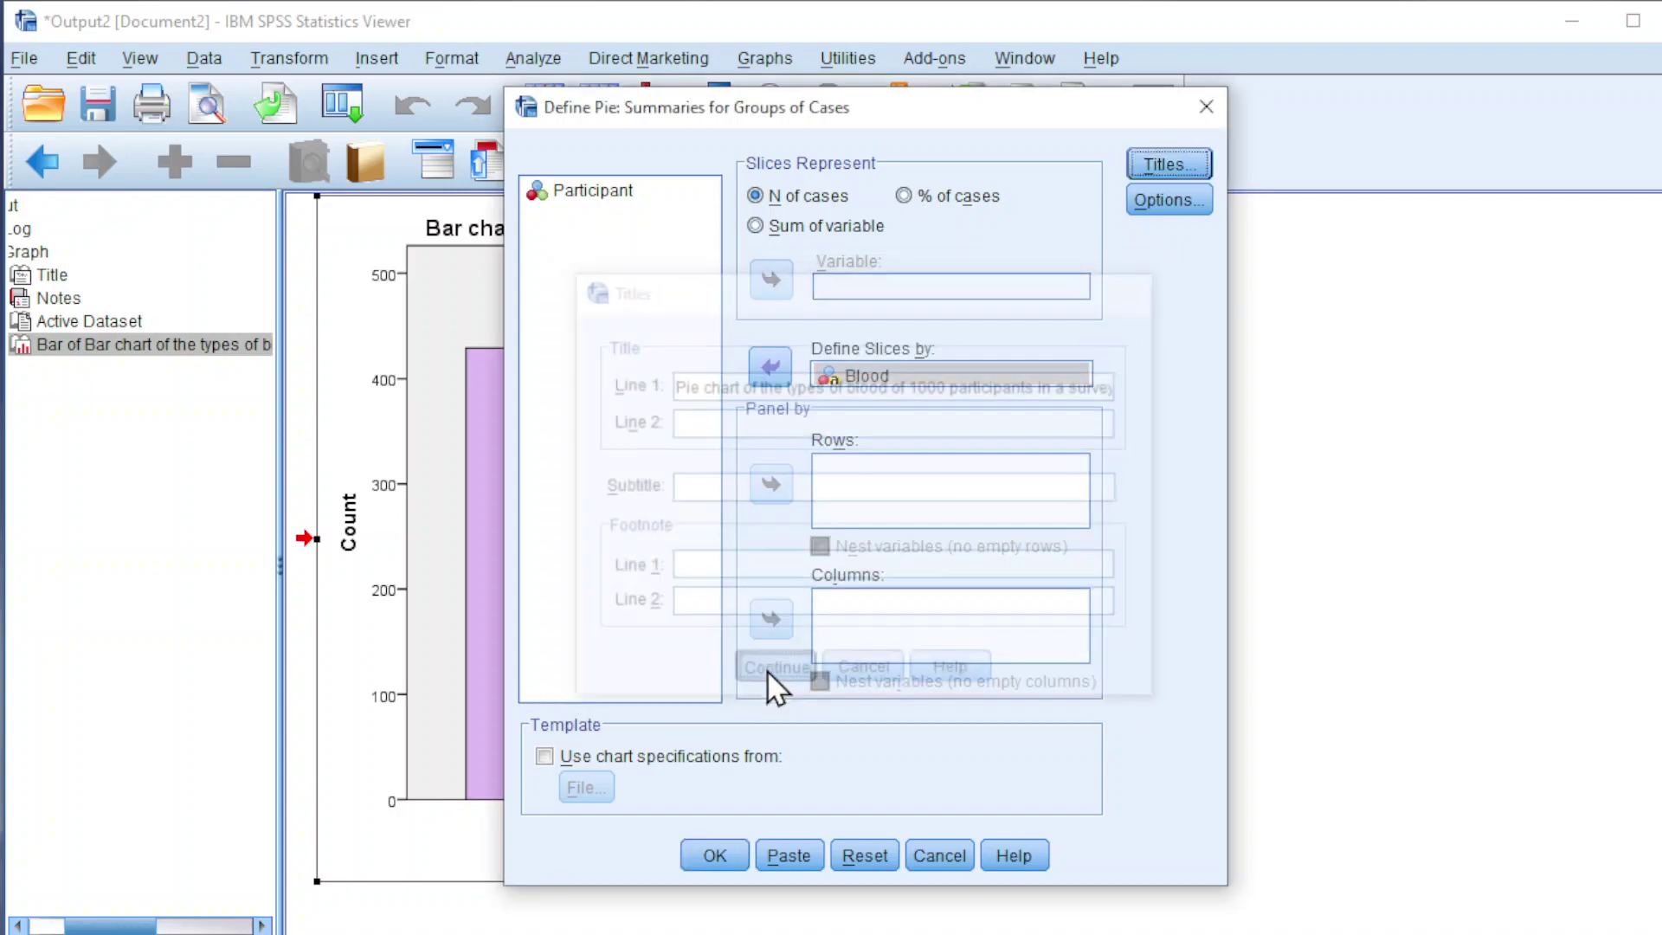
click(714, 856)
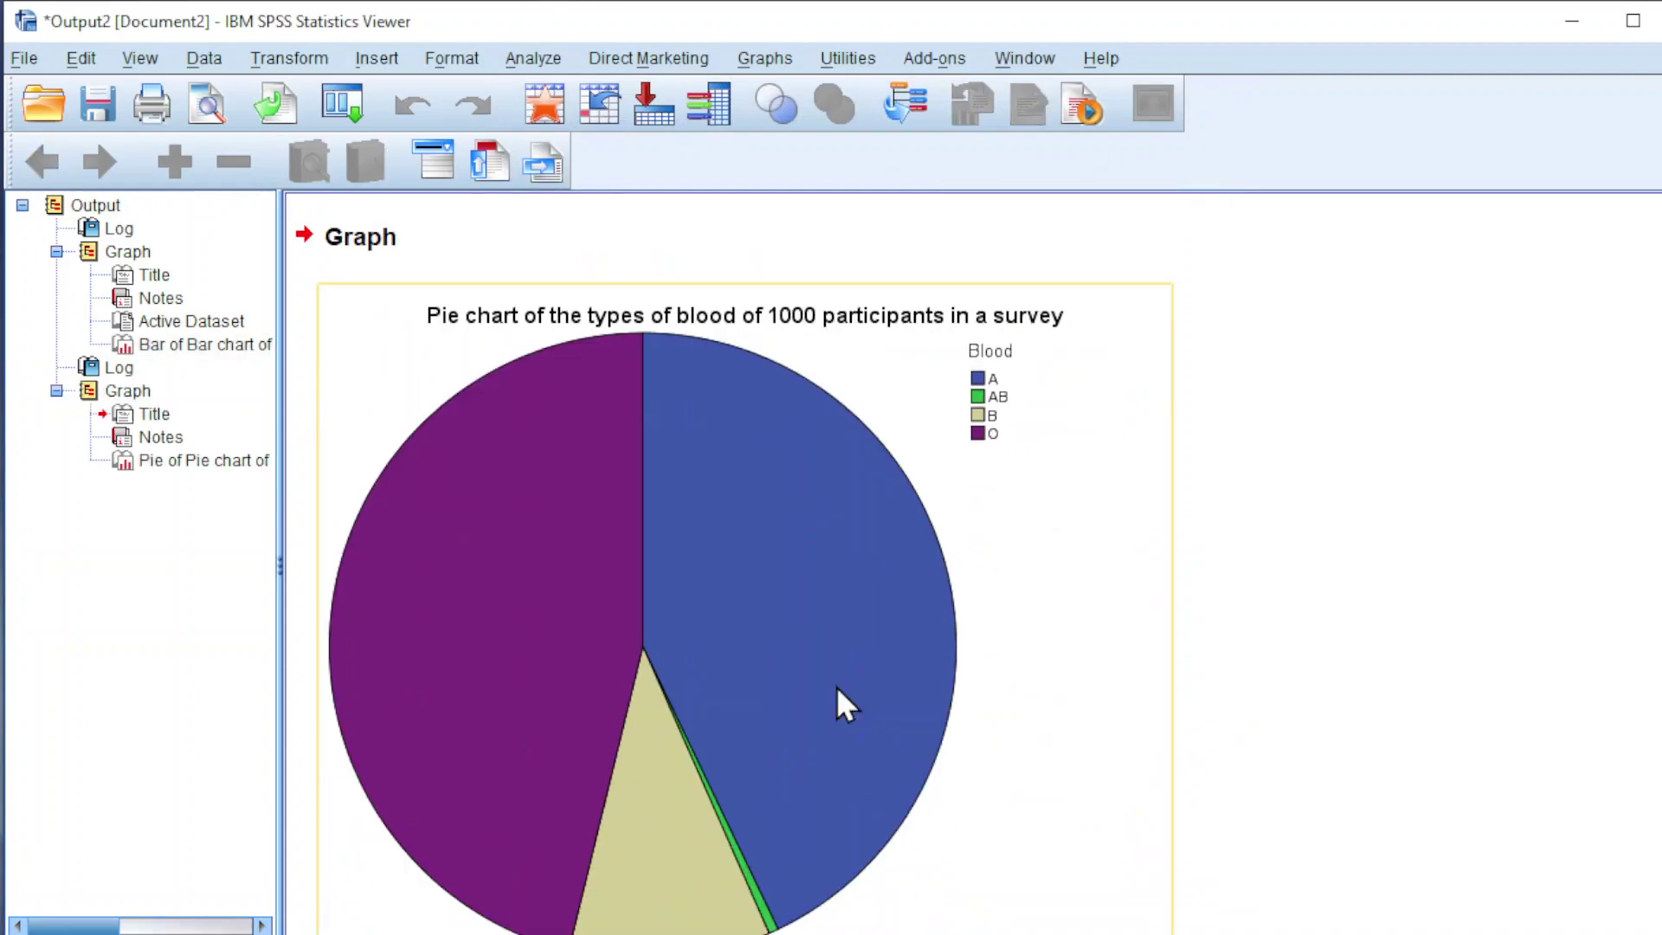
scroll(838, 702, down, 1)
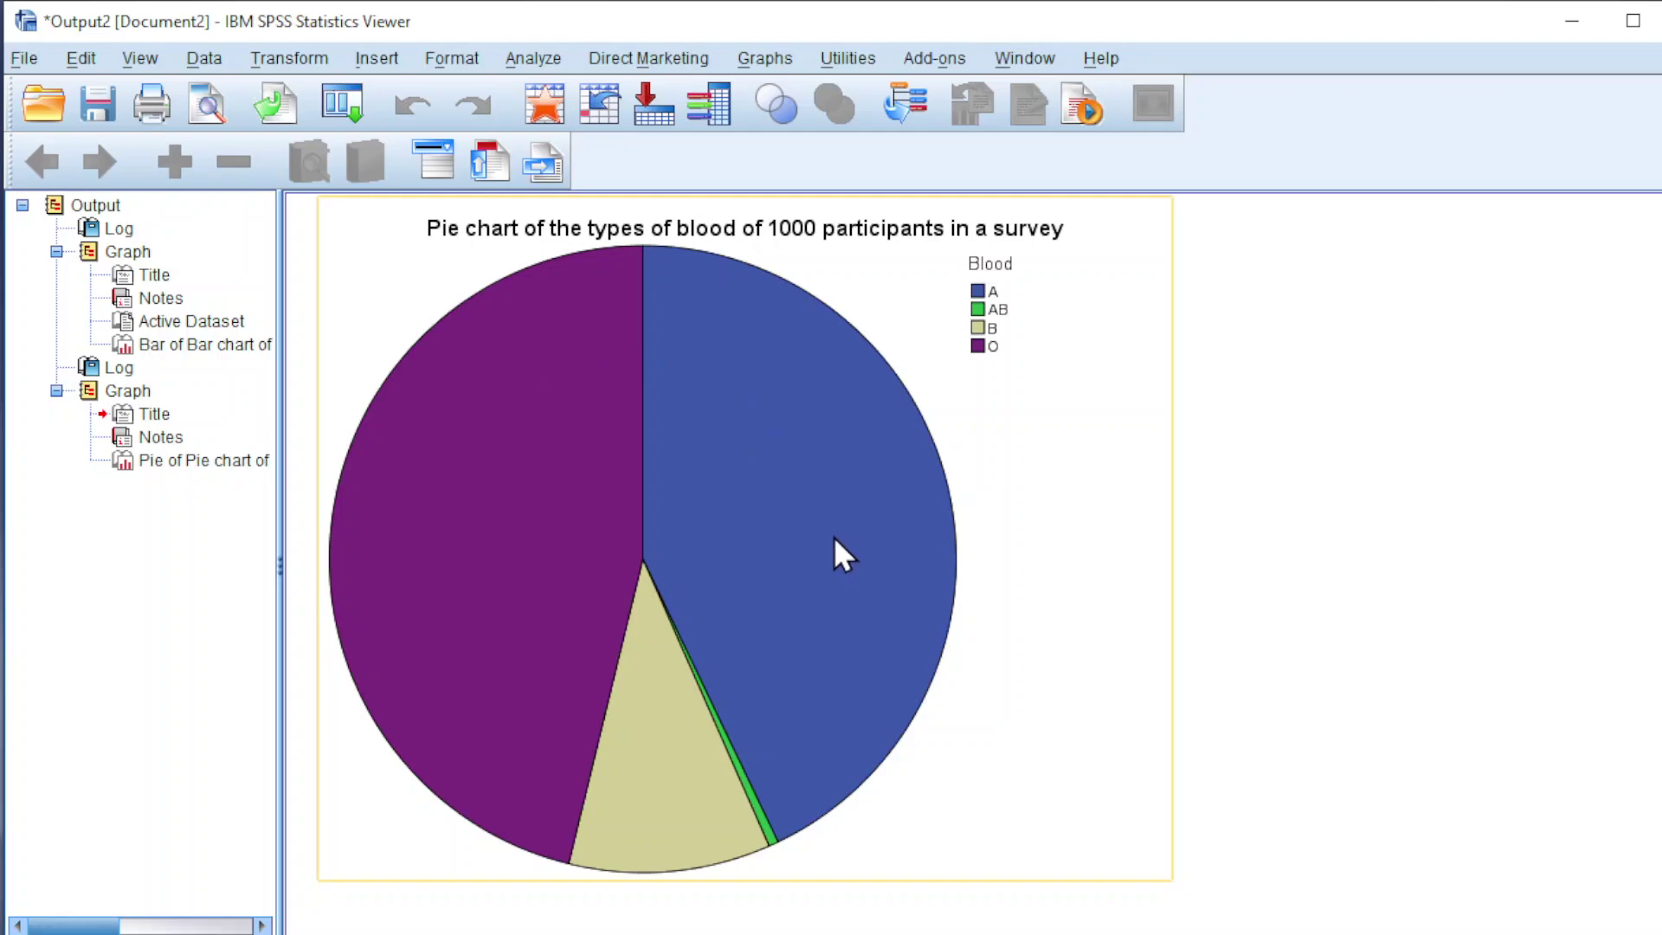
Open the pie chart for editing and label the slices with counts 462, 429, 104, 5
double_click(500, 488)
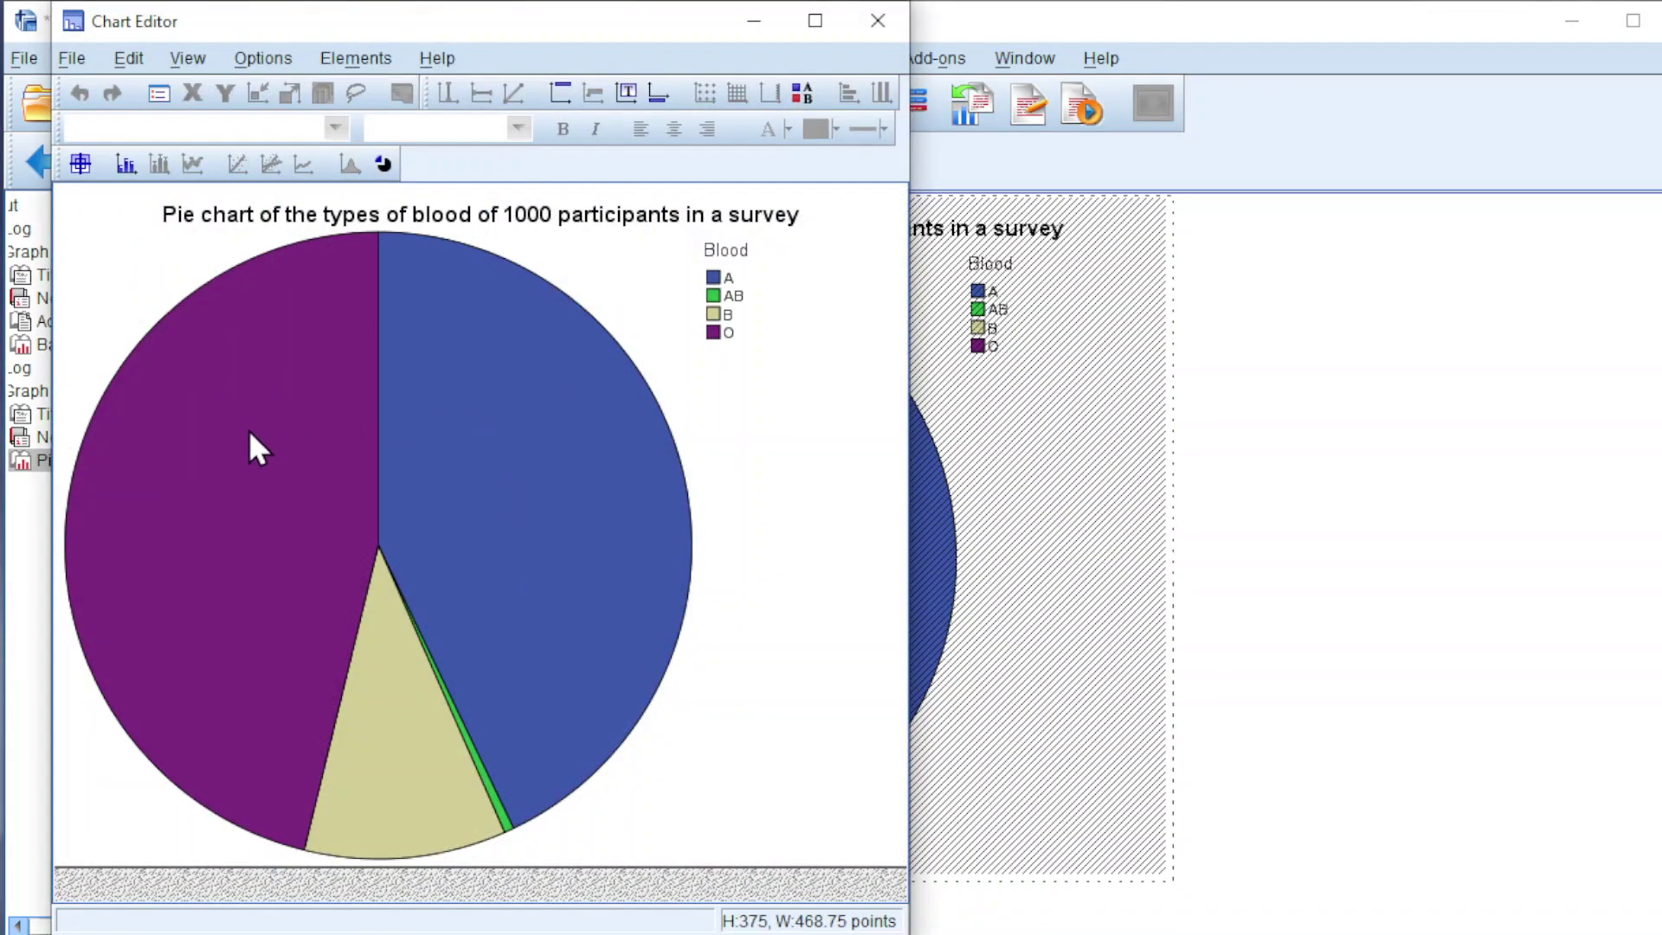
click(255, 445)
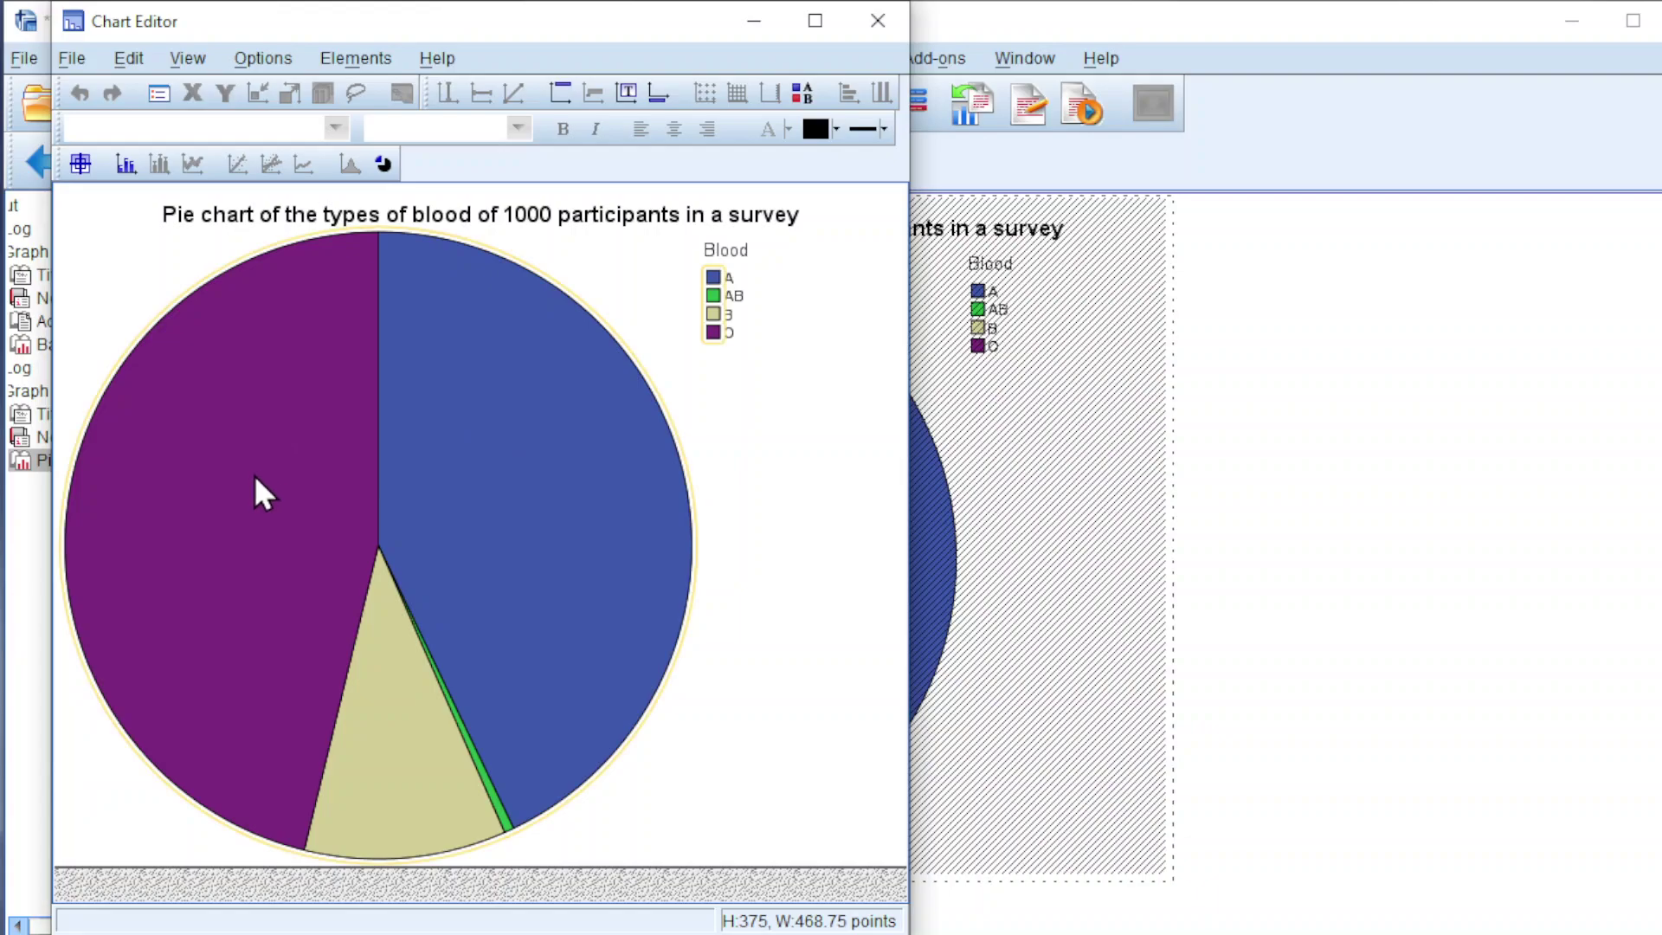
double_click(257, 476)
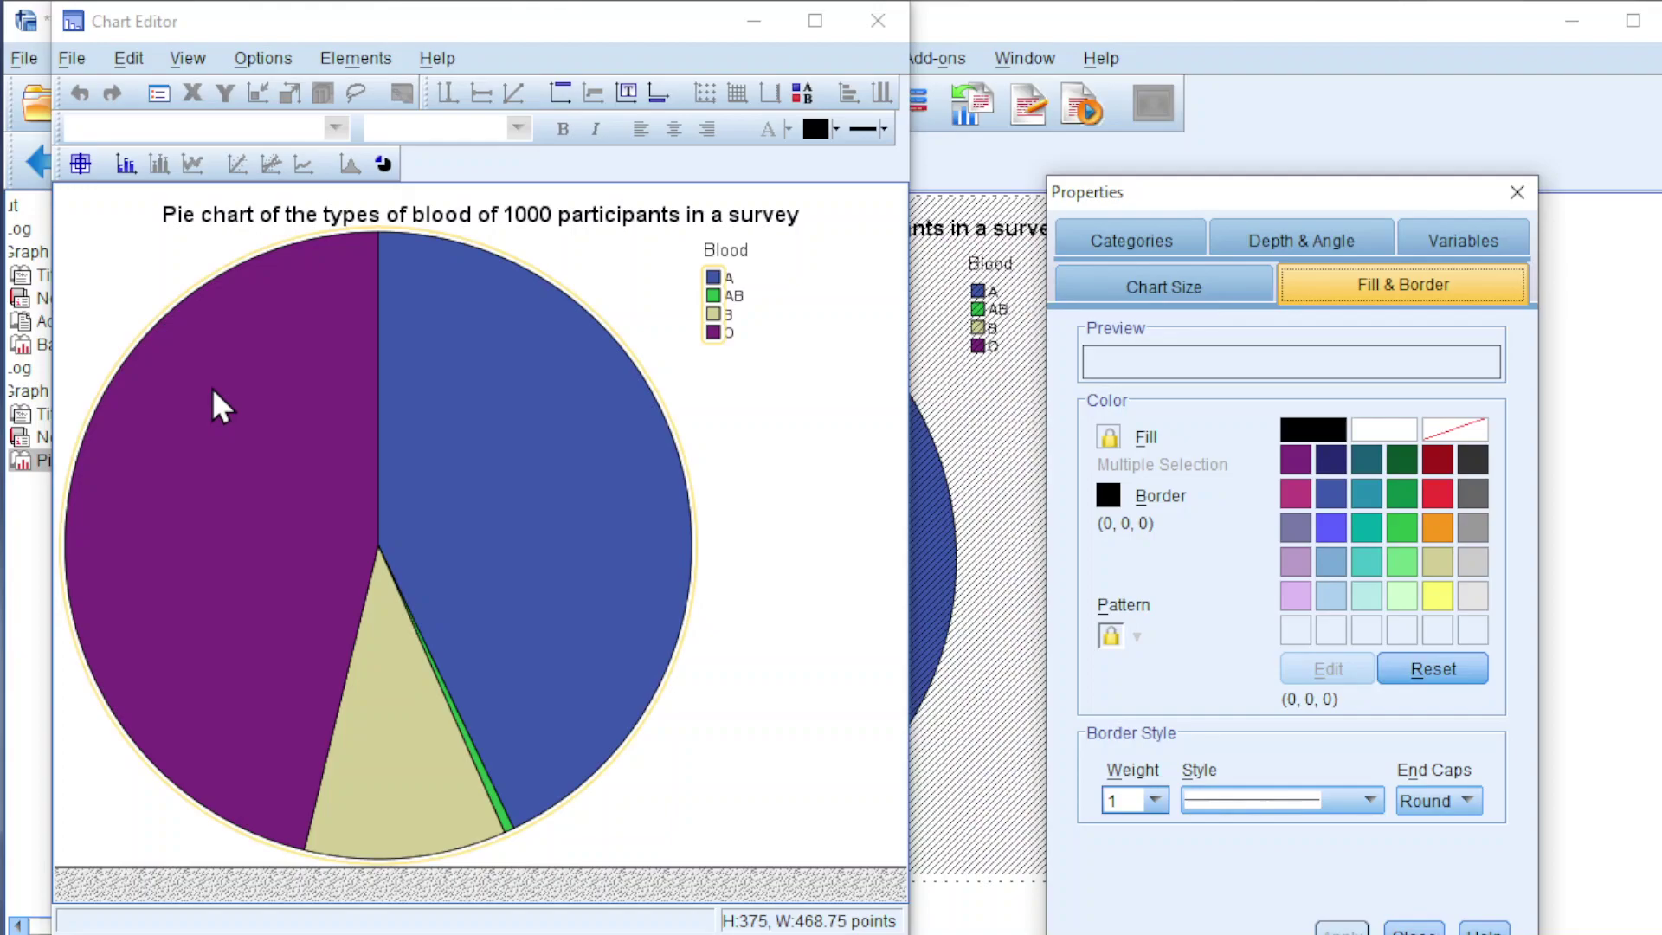
click(125, 163)
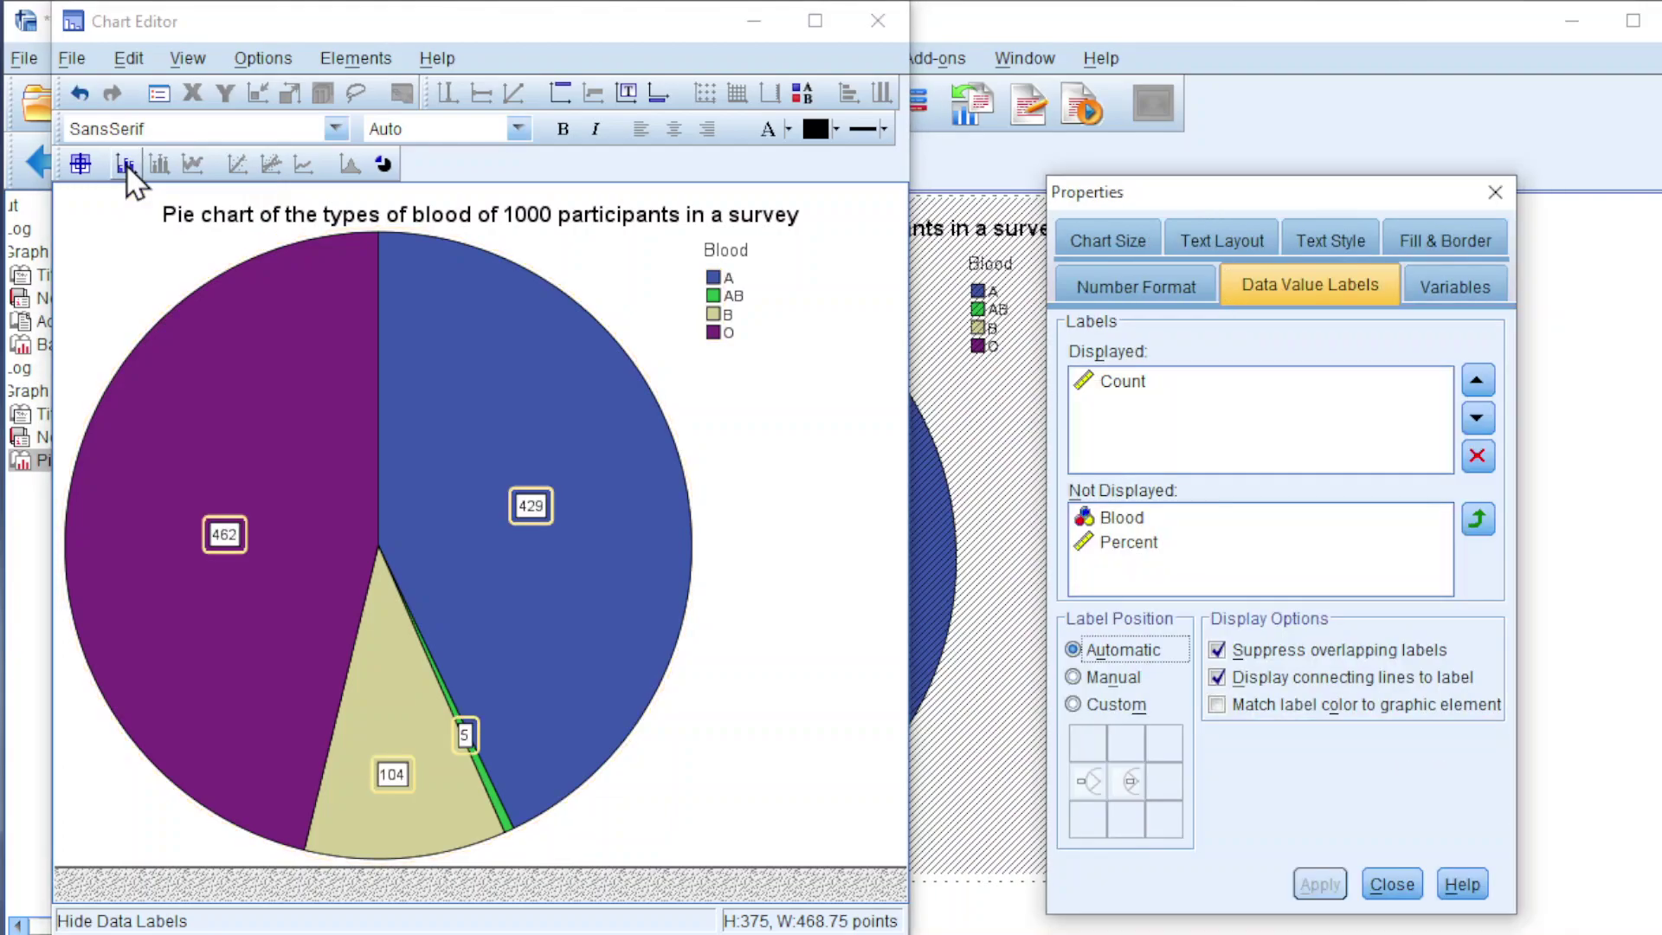